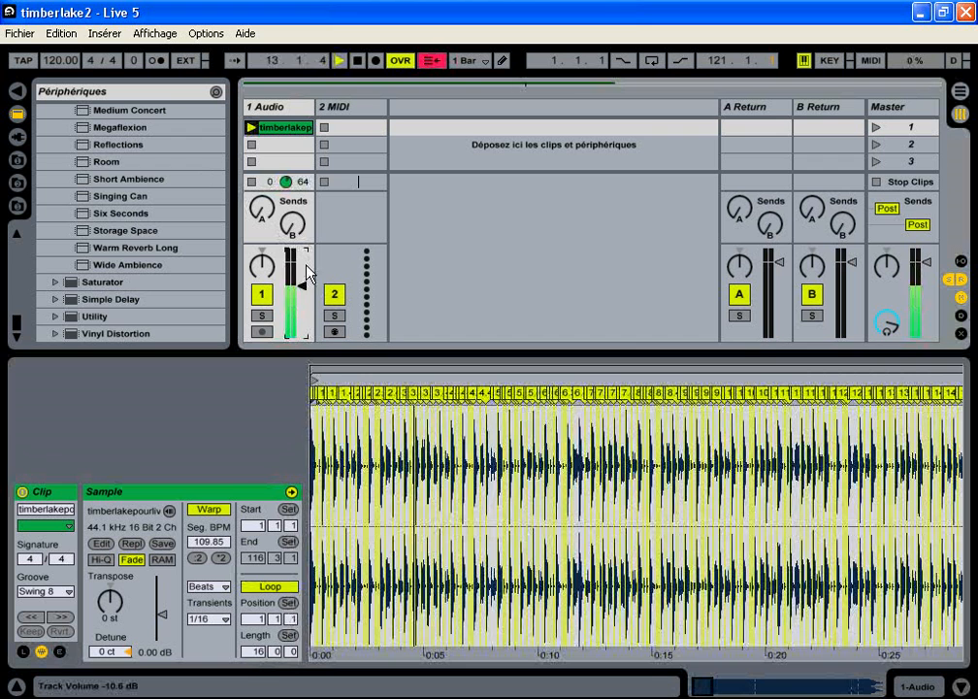
- Lower the volume of track 1 Audio to -11.4 dB
{"action": "left_click_drag", "start_coordinate": [303, 286], "coordinate": [303, 288]}
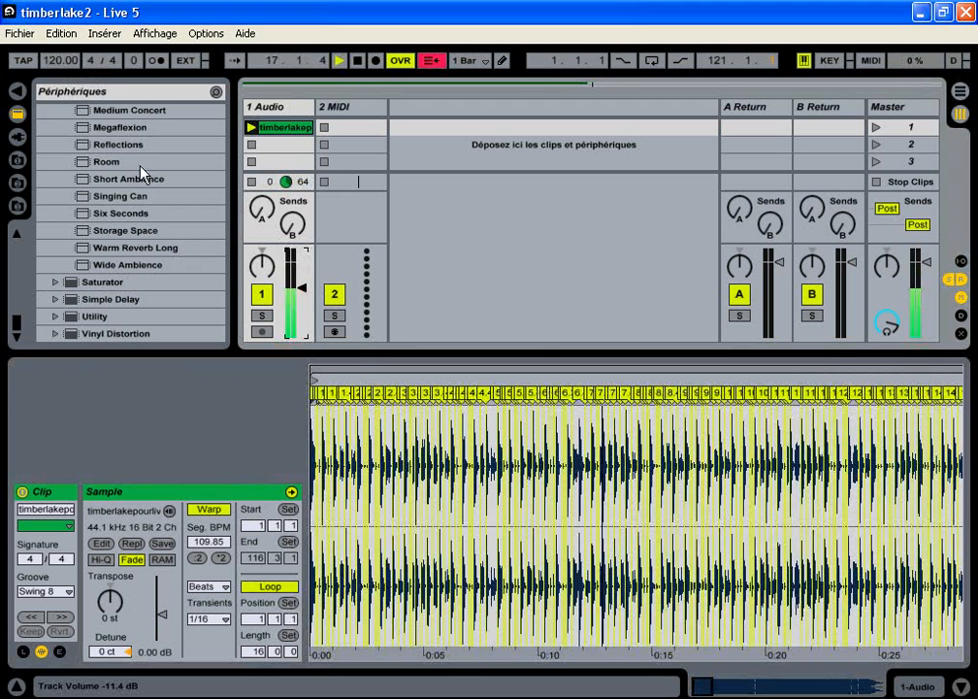
- Switch to Cubase SX and try to set the tempo to 140 BPM
{"action": "key", "text": "alt+Tab"}
{"action": "double_click", "coordinate": [698, 650]}
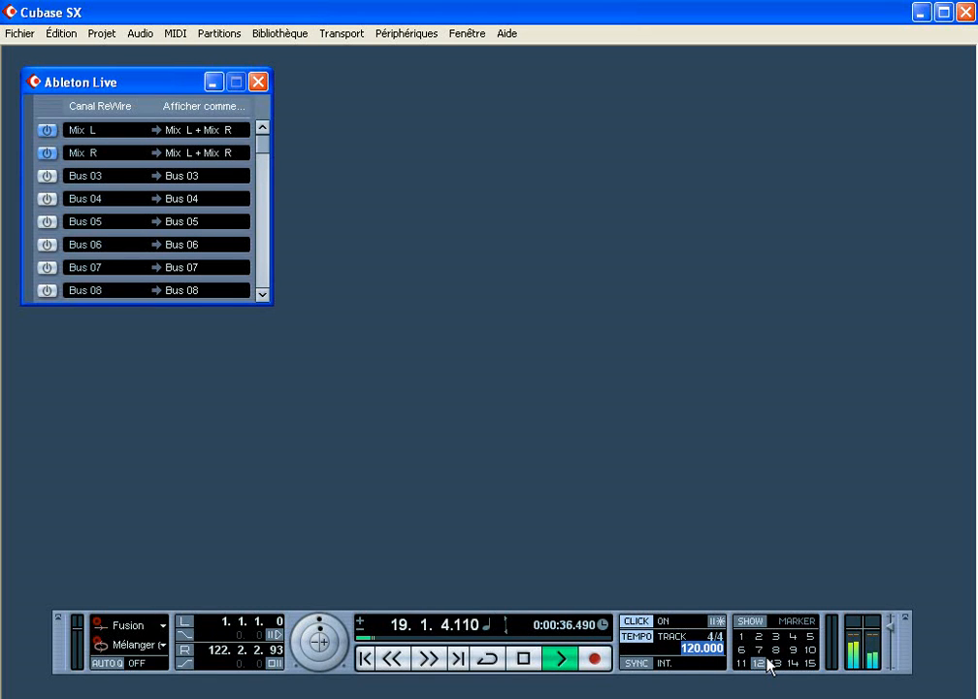
{"action": "type", "text": "14"}
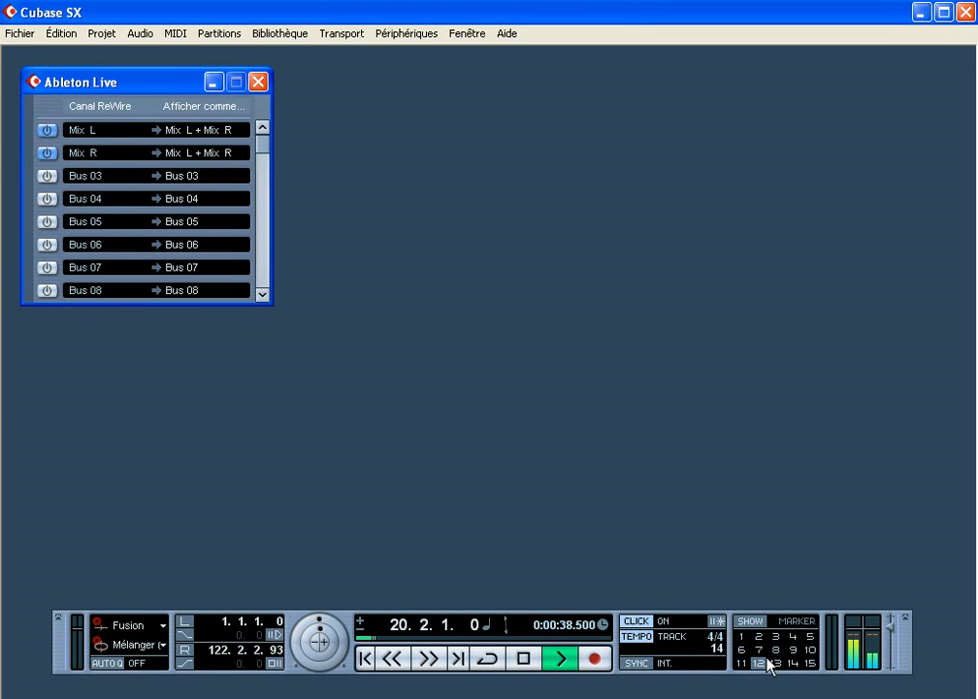
{"action": "type", "text": "0"}
{"action": "key", "text": "Return"}
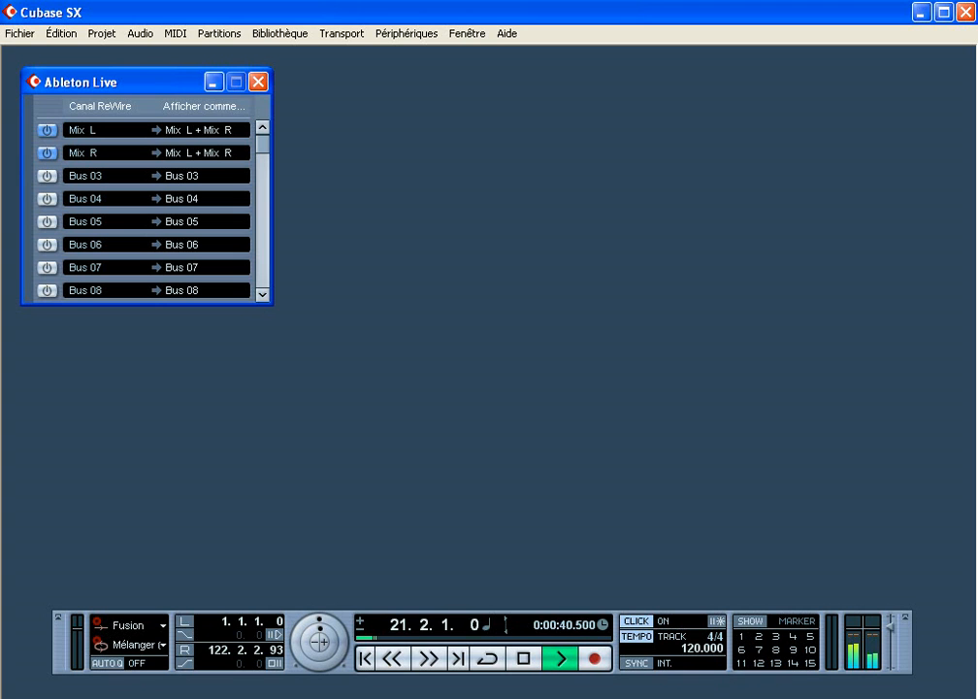
- Turn on cycle playback, set the tempo mode to Fixed at 140 BPM, and switch to Ableton Live
{"action": "left_click", "coordinate": [490, 660]}
{"action": "left_click", "coordinate": [638, 637]}
{"action": "double_click", "coordinate": [697, 648]}
{"action": "type", "text": "140"}
{"action": "key", "text": "Return"}
{"action": "key", "text": "alt+Tab"}
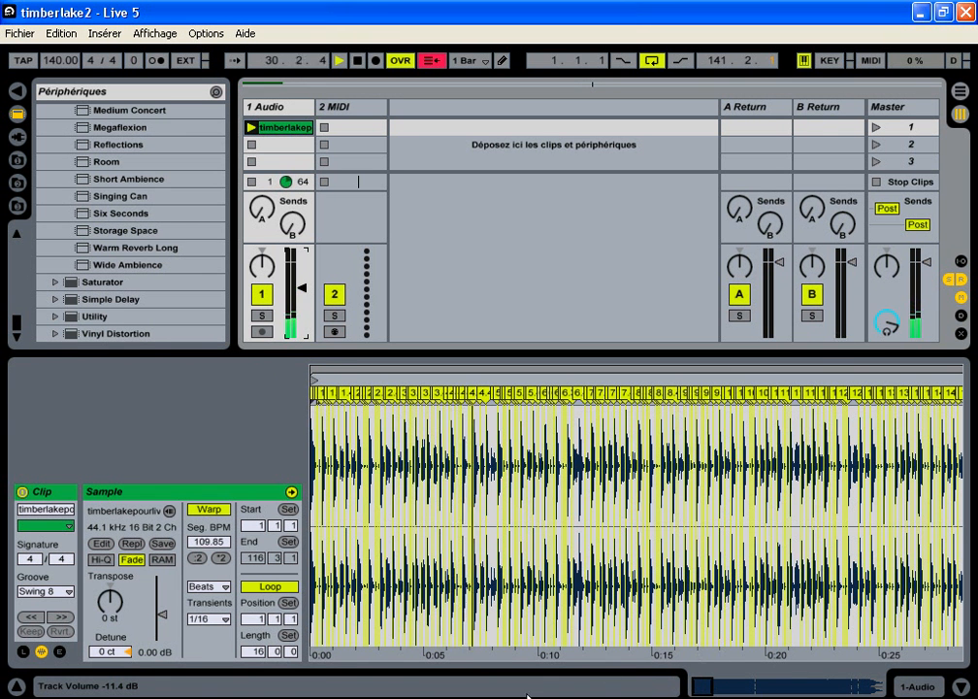
- Set the Cubase SX tempo to 100 BPM and check the clip's loop end in Ableton Live
{"action": "key", "text": "alt+Tab"}
{"action": "double_click", "coordinate": [710, 647]}
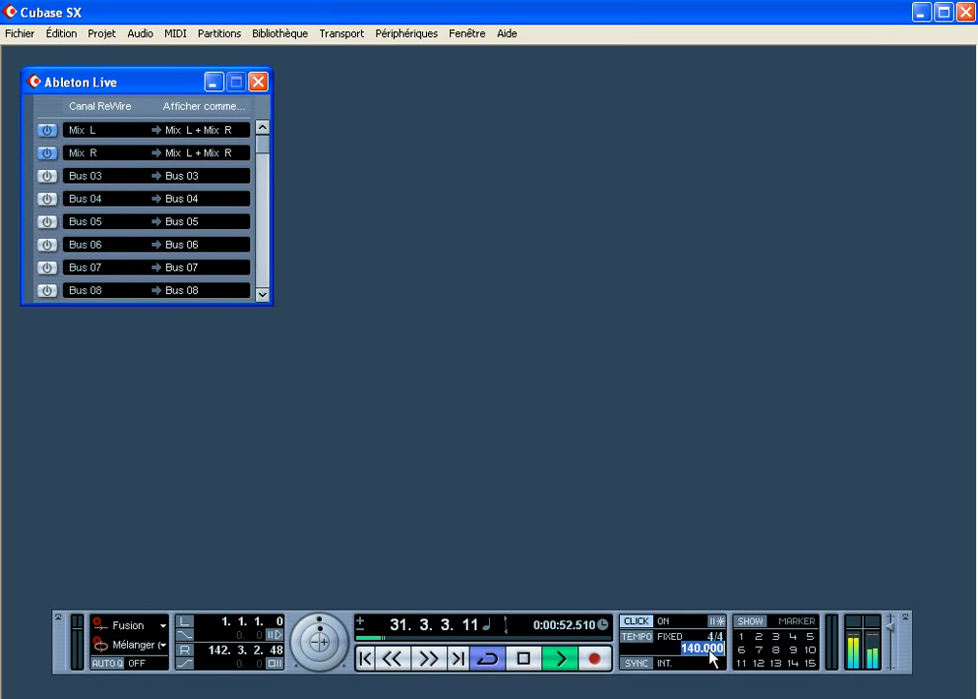
{"action": "type", "text": "100"}
{"action": "key", "text": "Return"}
{"action": "key", "text": "alt+Tab"}
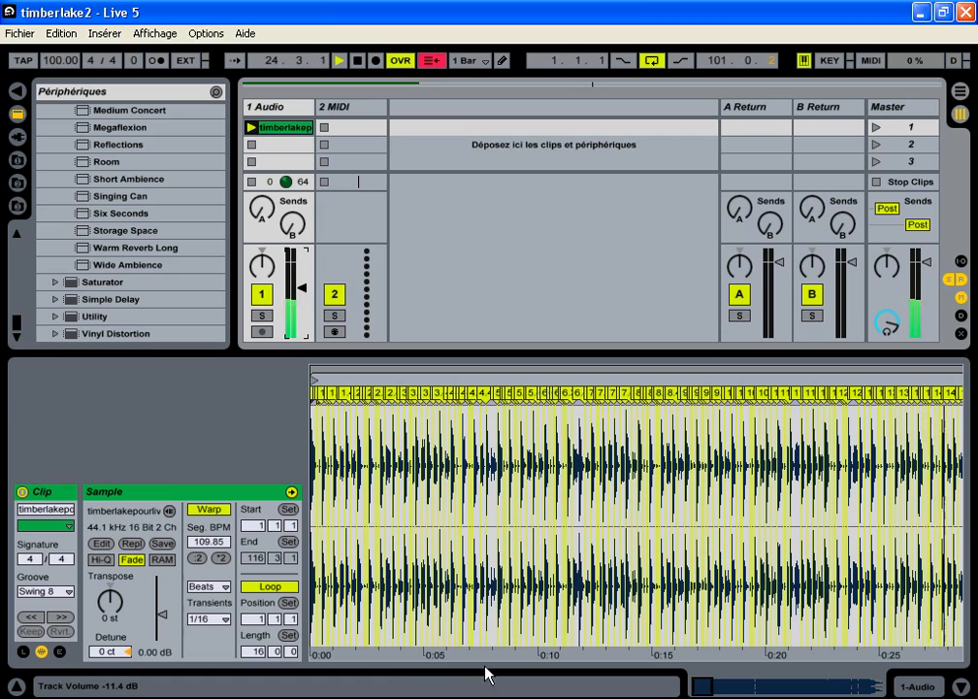
{"action": "left_click_drag", "start_coordinate": [708, 688], "coordinate": [718, 690]}
{"action": "key", "text": "alt+Tab"}
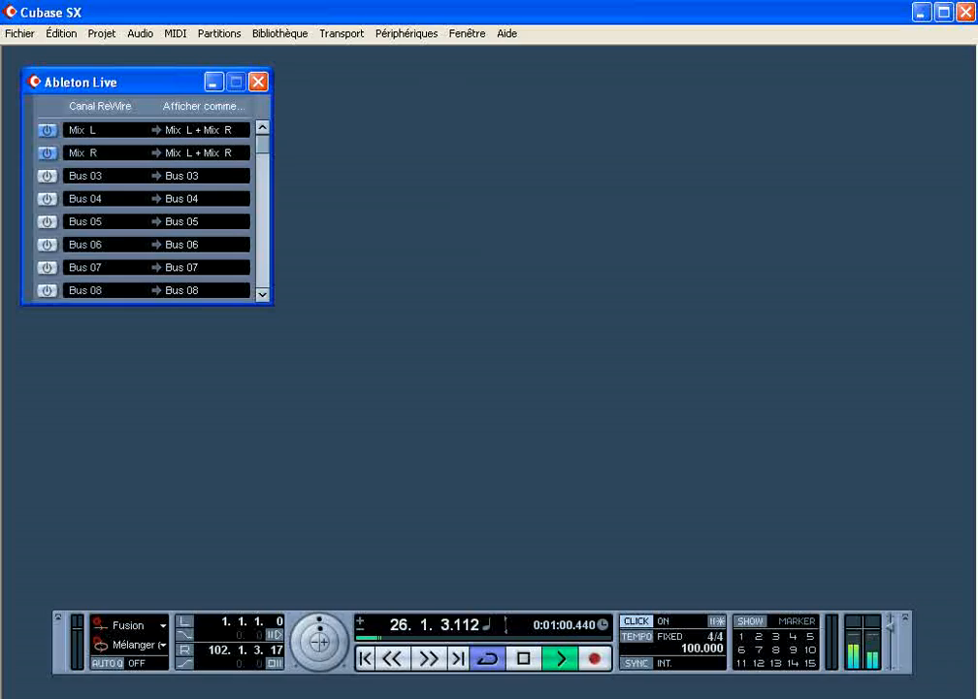
{"action": "key", "text": "alt+Tab"}
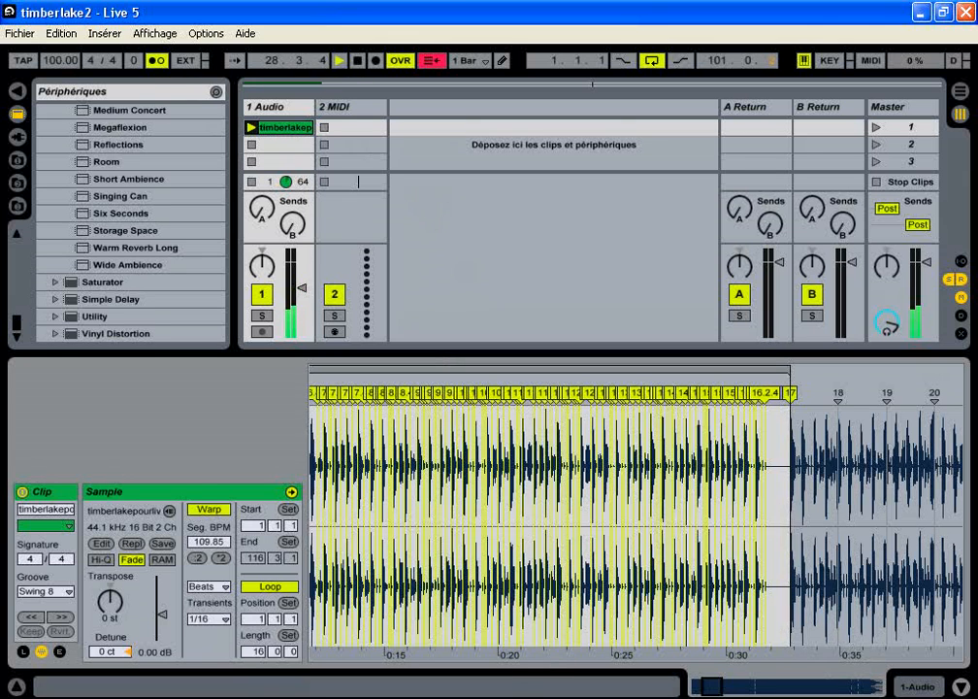
- Switch to Cubase SX, set the tempo to 150 BPM, and return to Ableton Live
{"action": "key", "text": "alt+Tab"}
{"action": "left_click", "coordinate": [702, 651]}
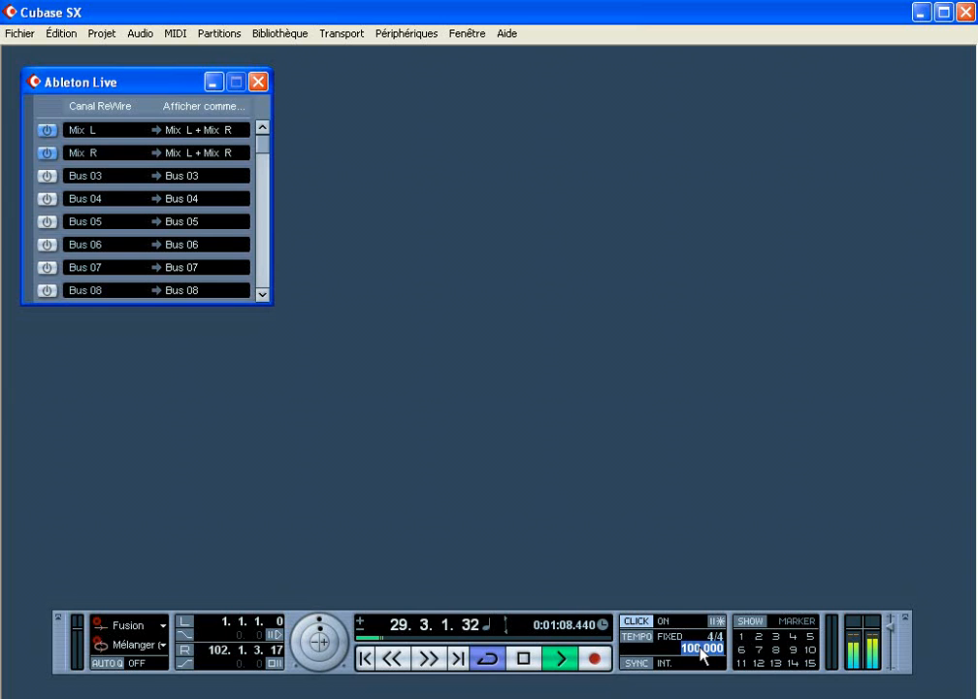
{"action": "type", "text": "150"}
{"action": "key", "text": "Return"}
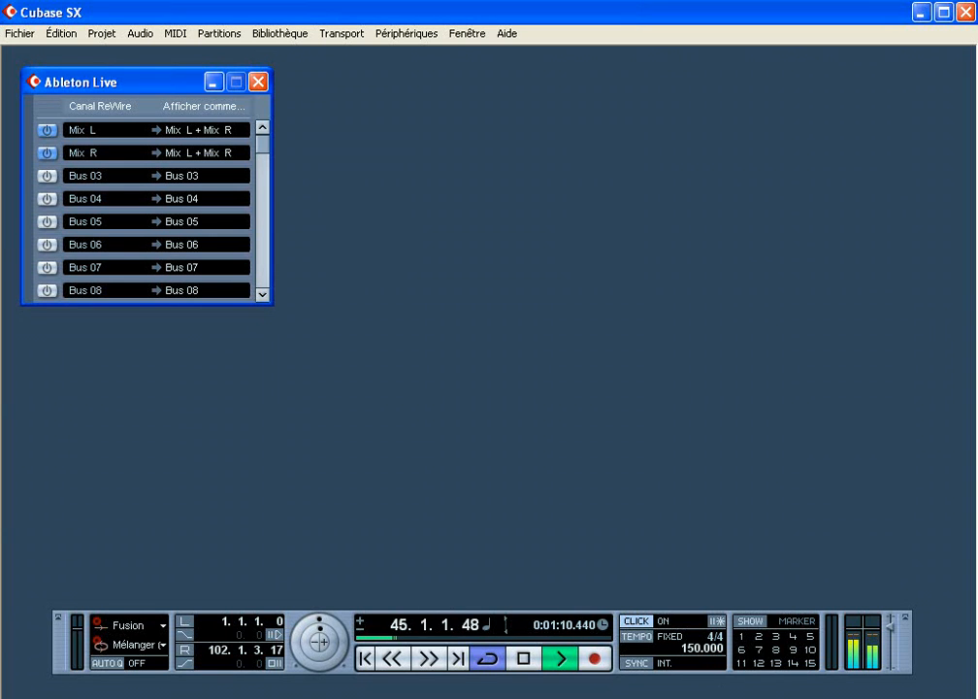
{"action": "key", "text": "alt+Tab"}
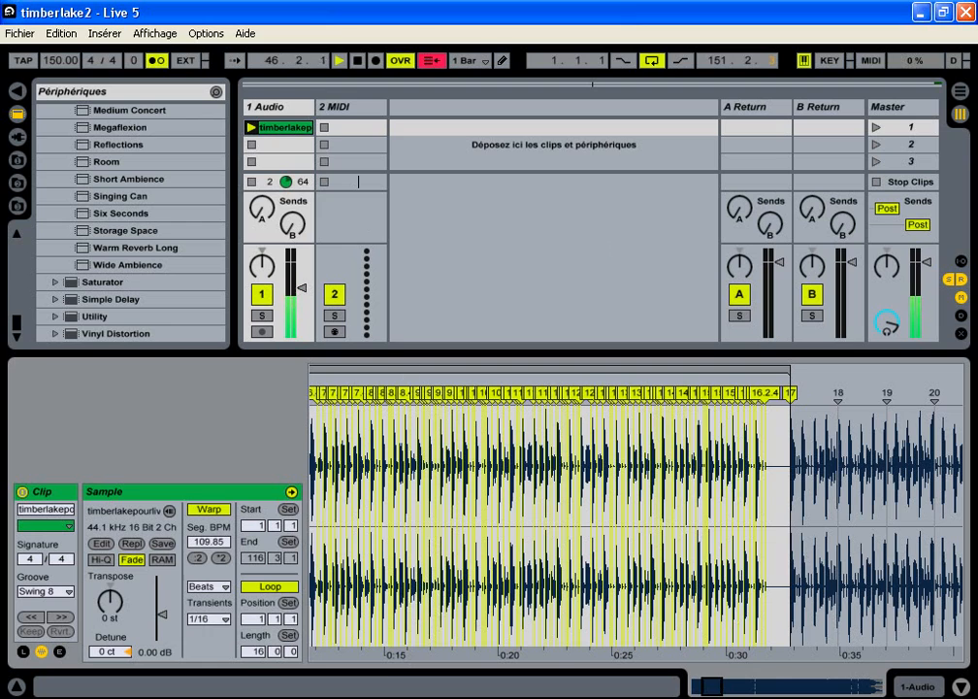
{"action": "key", "text": "alt+Tab"}
{"action": "key", "text": "alt+Tab"}
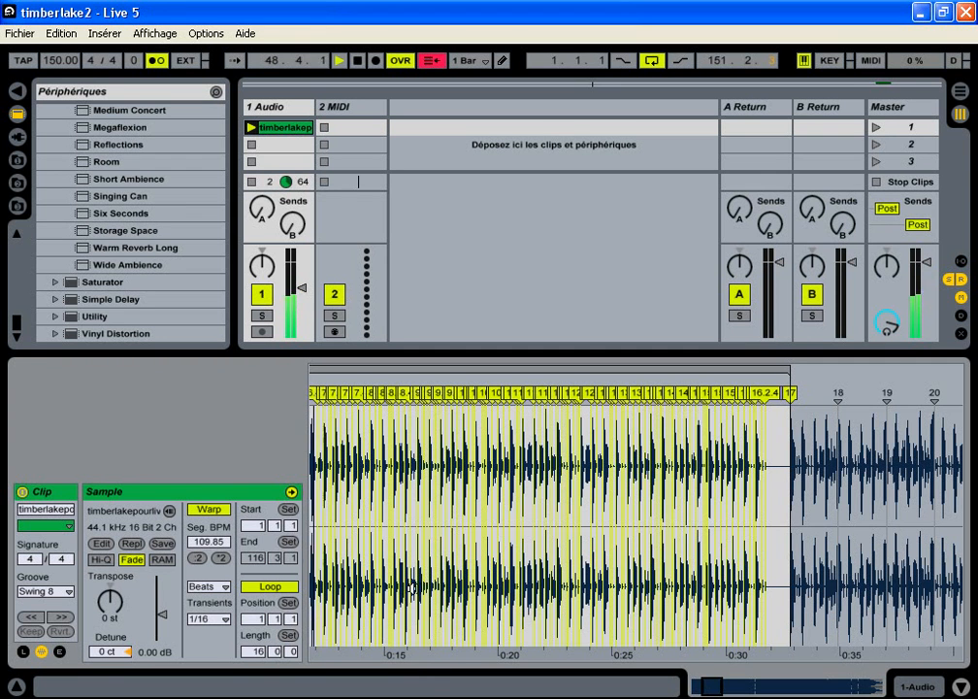
- Return the waveform display to the clip's start and stop playback
{"action": "left_click_drag", "start_coordinate": [349, 525], "coordinate": [644, 536]}
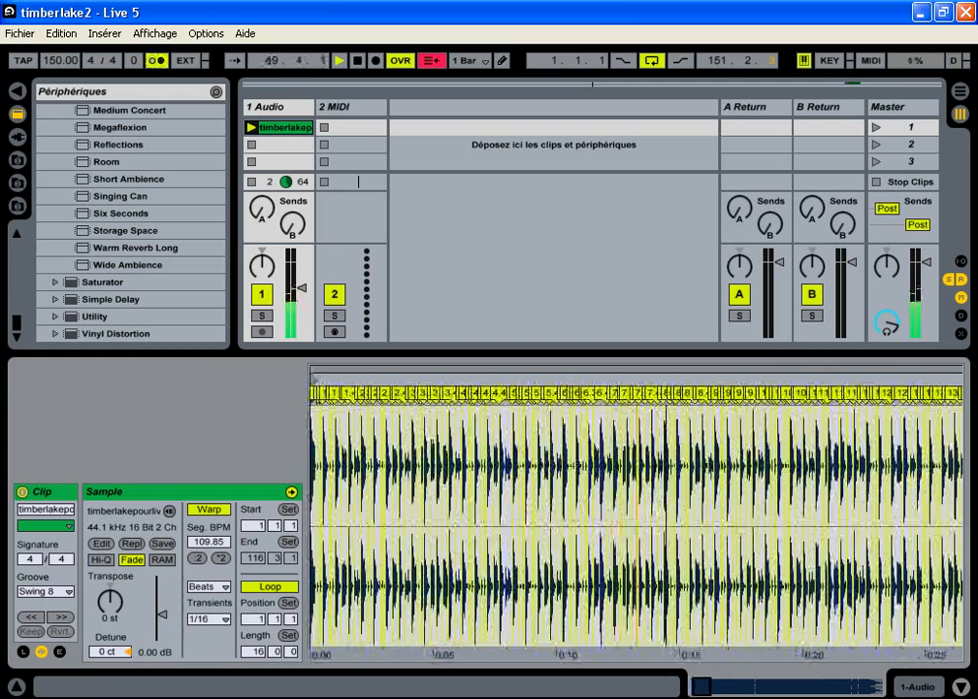
{"action": "left_click", "coordinate": [363, 61]}
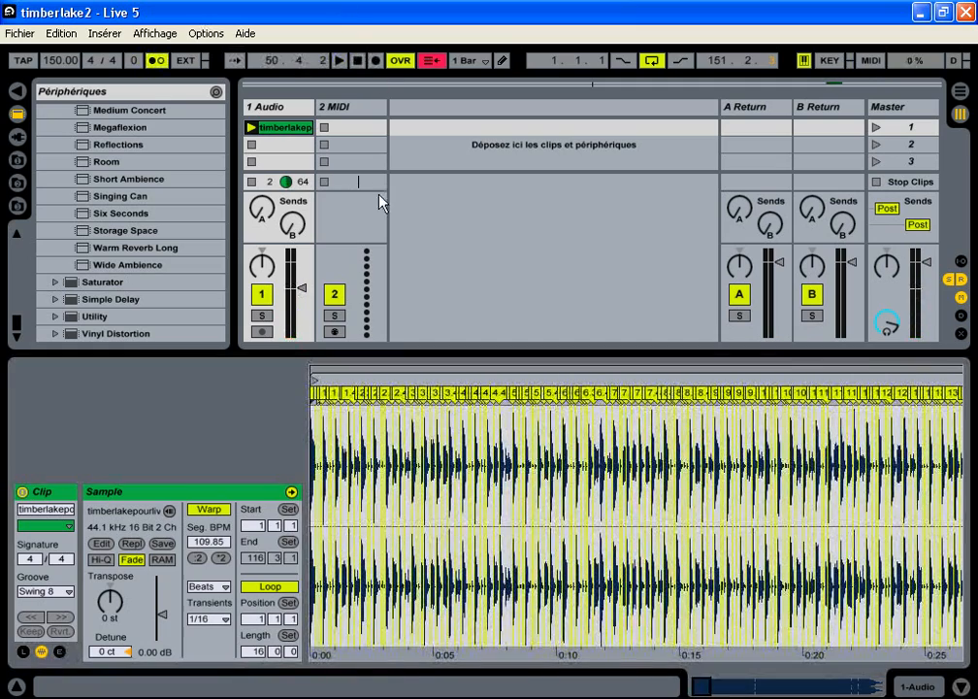
- Examine the warp markers against the transients across the timberlakepourlive clip's looped section
{"action": "left_click_drag", "start_coordinate": [333, 475], "coordinate": [431, 440]}
{"action": "left_click_drag", "start_coordinate": [331, 470], "coordinate": [332, 594]}
{"action": "left_click_drag", "start_coordinate": [663, 477], "coordinate": [663, 563]}
{"action": "left_click_drag", "start_coordinate": [490, 471], "coordinate": [485, 432]}
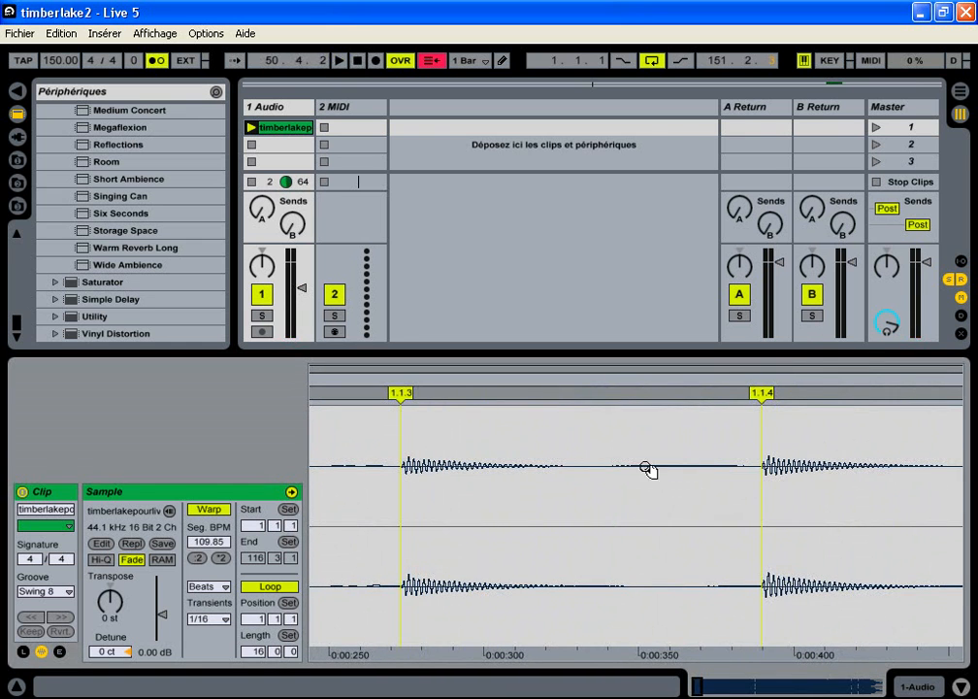
{"action": "mouse_move", "coordinate": [812, 486]}
{"action": "left_mouse_down"}
{"action": "mouse_move", "coordinate": [609, 558]}
{"action": "mouse_move", "coordinate": [585, 466]}
{"action": "mouse_move", "coordinate": [426, 446]}
{"action": "mouse_move", "coordinate": [330, 456]}
{"action": "mouse_move", "coordinate": [330, 393]}
{"action": "left_mouse_up"}
{"action": "left_click", "coordinate": [66, 61]}
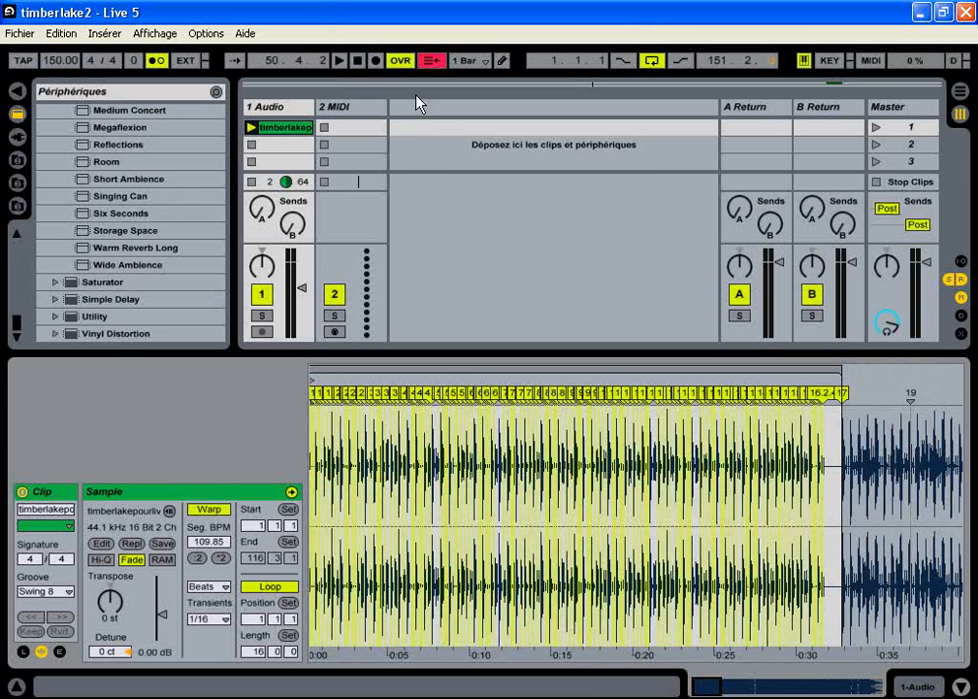
{"action": "left_click_drag", "start_coordinate": [399, 464], "coordinate": [370, 454]}
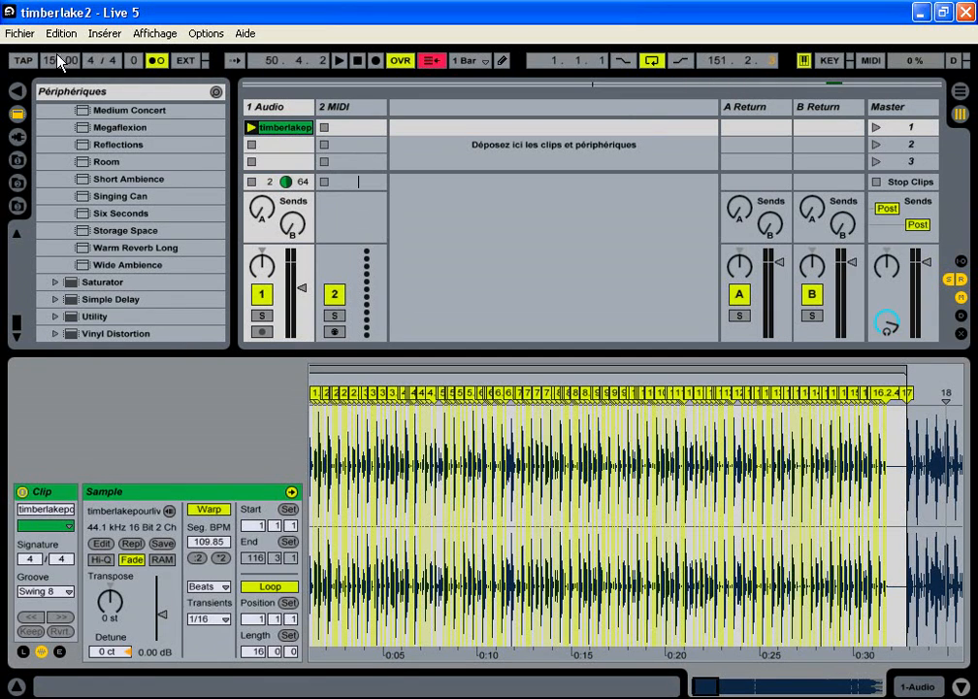
{"action": "left_click_drag", "start_coordinate": [371, 472], "coordinate": [372, 320]}
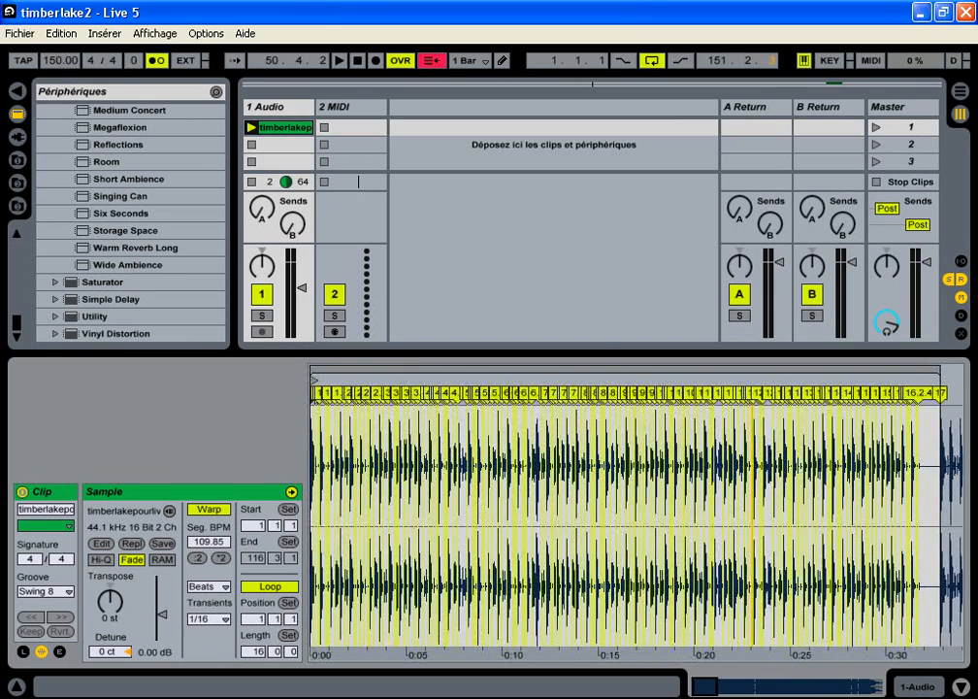
{"action": "left_click_drag", "start_coordinate": [757, 478], "coordinate": [466, 476]}
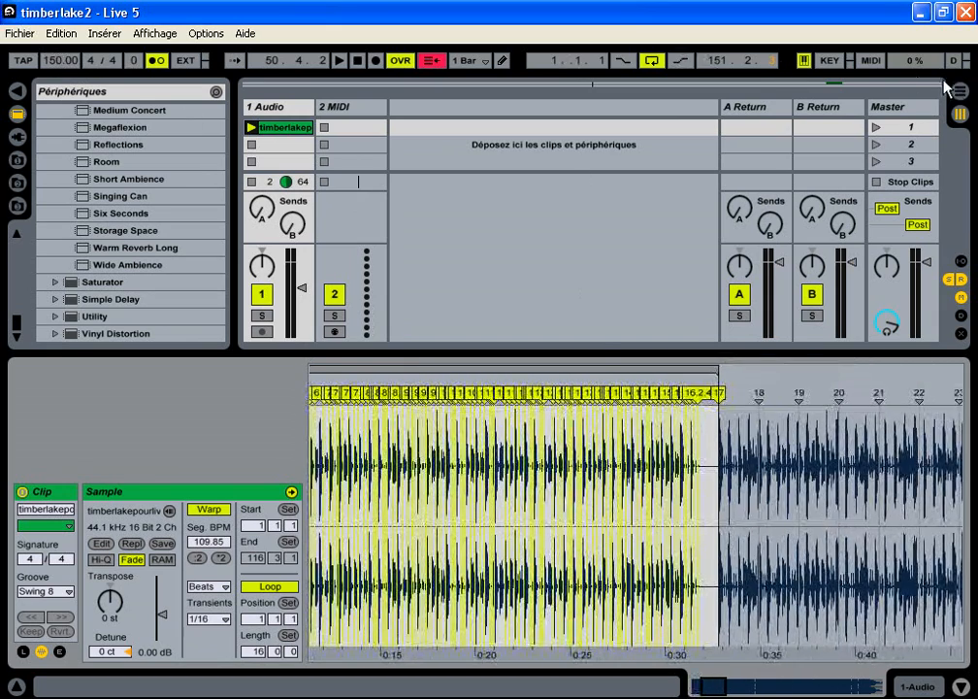
- Show the Arrangement view, select the timberlakepourlive clip, and view the render-to-disk settings before closing them
{"action": "left_click", "coordinate": [960, 91]}
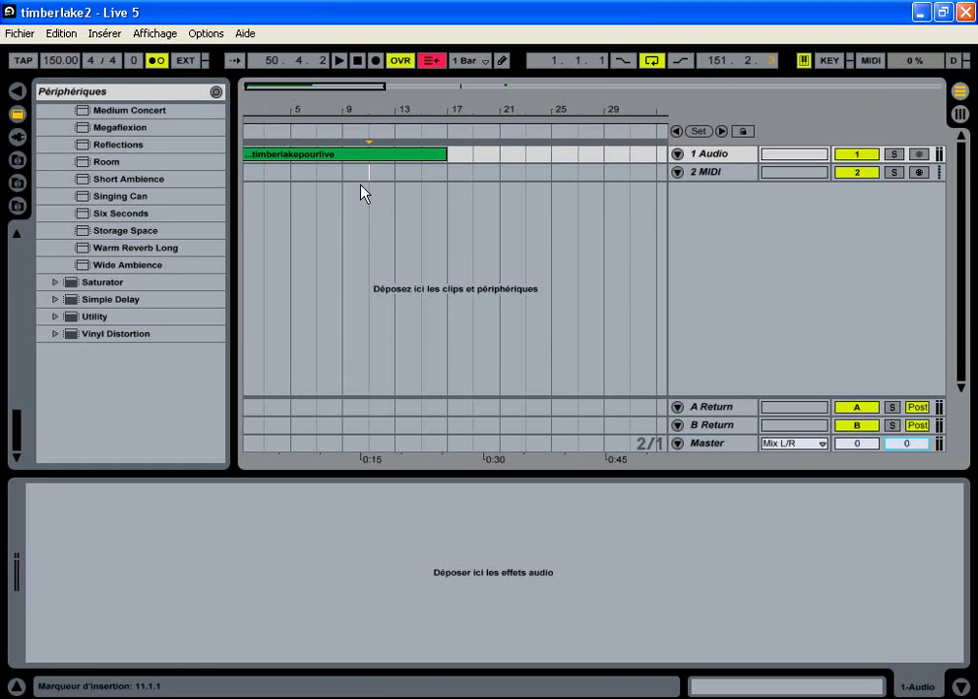
{"action": "left_click", "coordinate": [280, 159]}
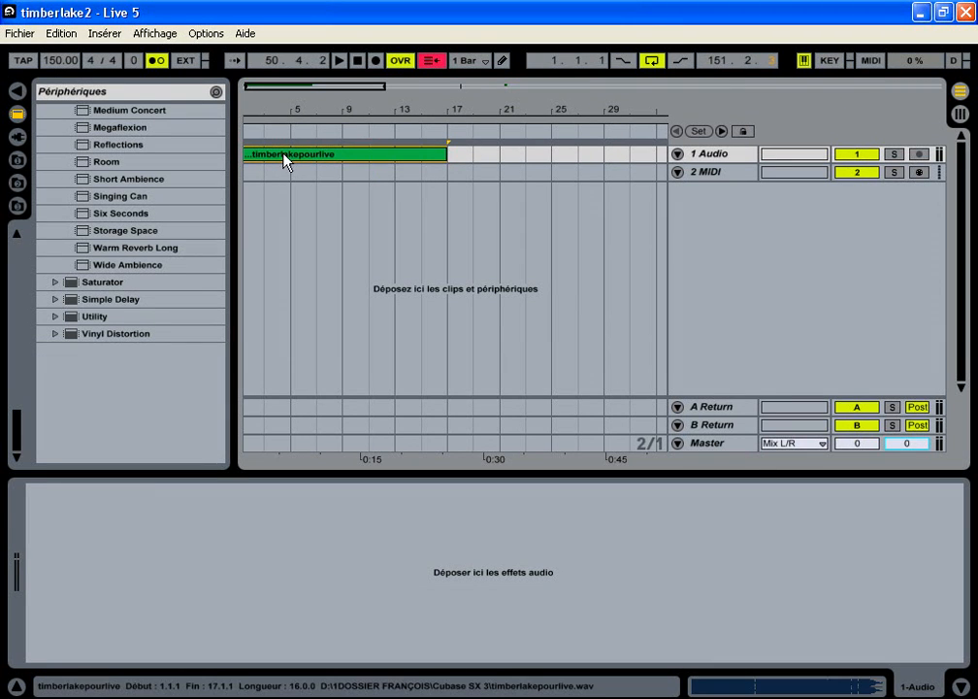
{"action": "left_click", "coordinate": [22, 33]}
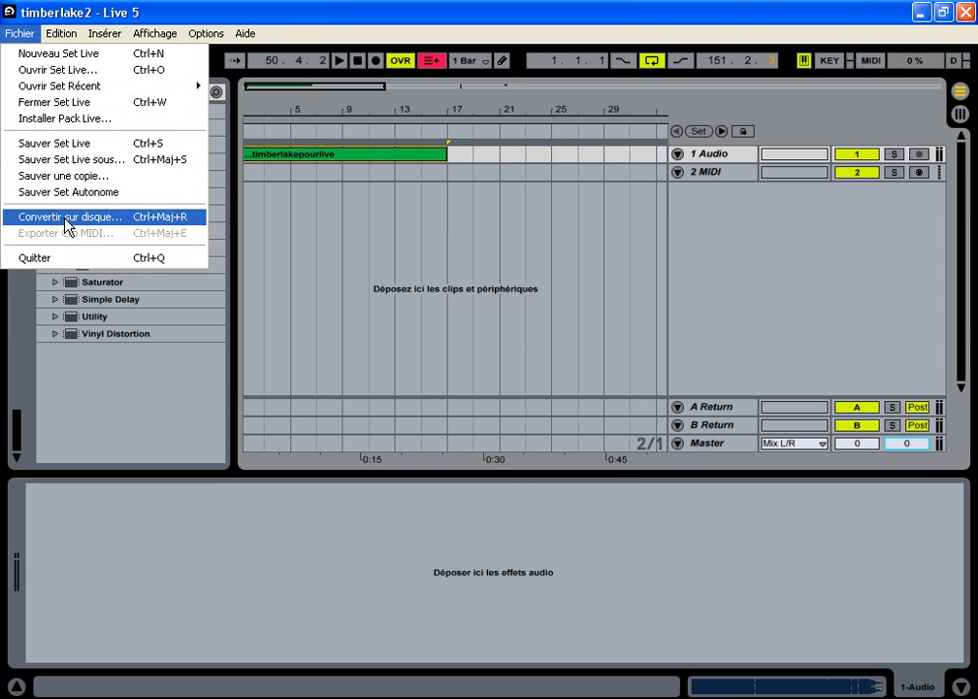
{"action": "left_click", "coordinate": [98, 218]}
{"action": "left_click", "coordinate": [523, 508]}
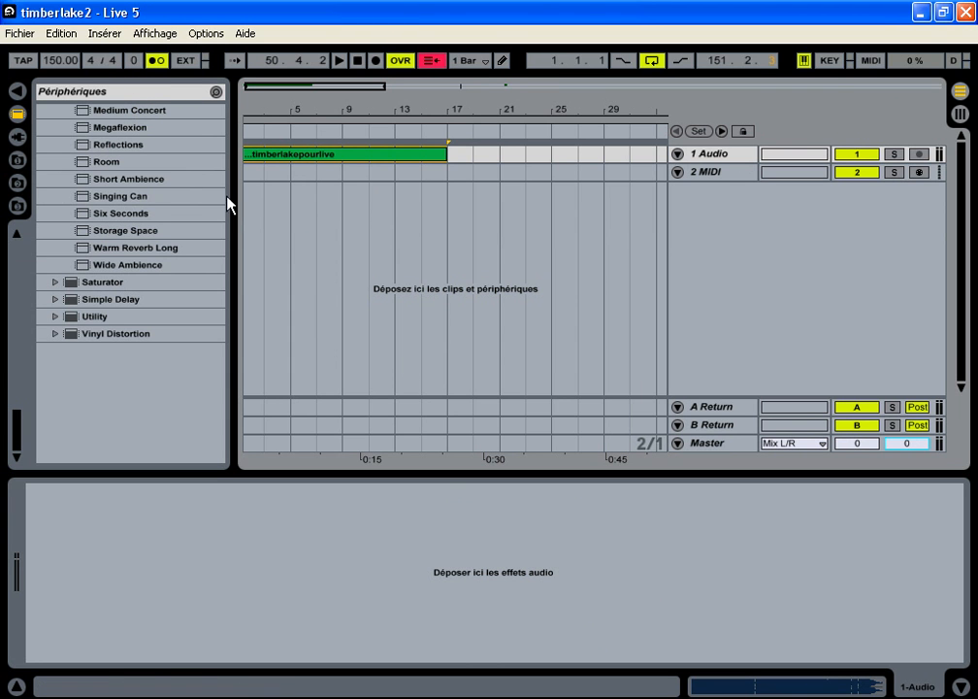
- Return to the Session view and inspect the clip's warp markers around bar 5
{"action": "left_click", "coordinate": [959, 115]}
{"action": "left_click_drag", "start_coordinate": [351, 520], "coordinate": [972, 475]}
{"action": "left_click_drag", "start_coordinate": [313, 518], "coordinate": [873, 489]}
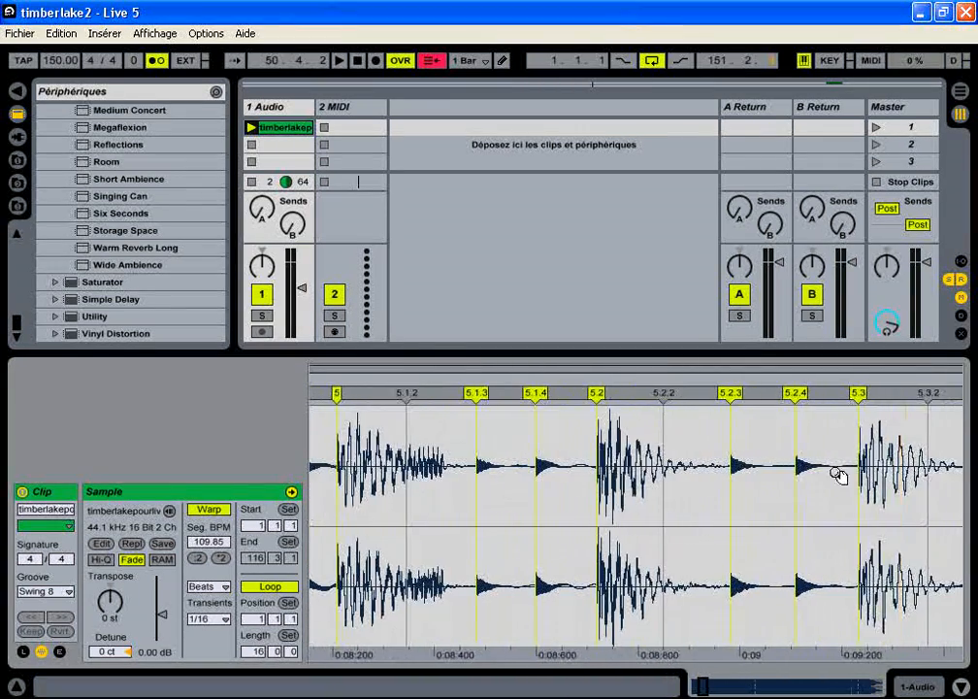
{"action": "left_click_drag", "start_coordinate": [403, 515], "coordinate": [404, 291]}
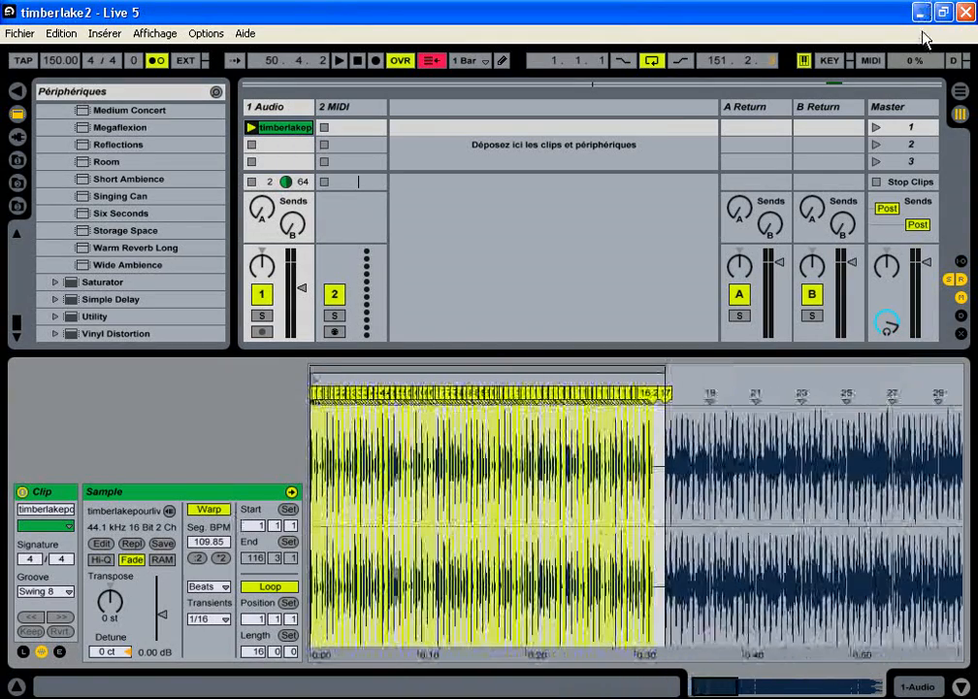
- Switch to Cubase SX, close the Ableton Live ReWire device window, and open the recent project Rendered comp.cpr
{"action": "key", "text": "alt+Tab"}
{"action": "left_click", "coordinate": [257, 81]}
{"action": "left_click", "coordinate": [21, 33]}
{"action": "mouse_move", "coordinate": [95, 406]}
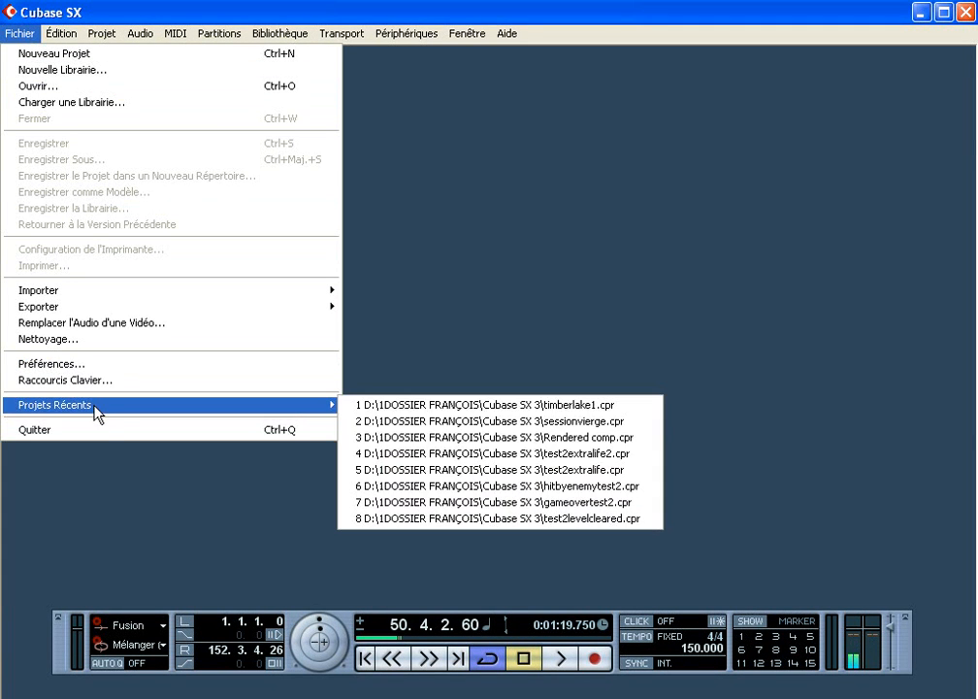
{"action": "left_click", "coordinate": [569, 437]}
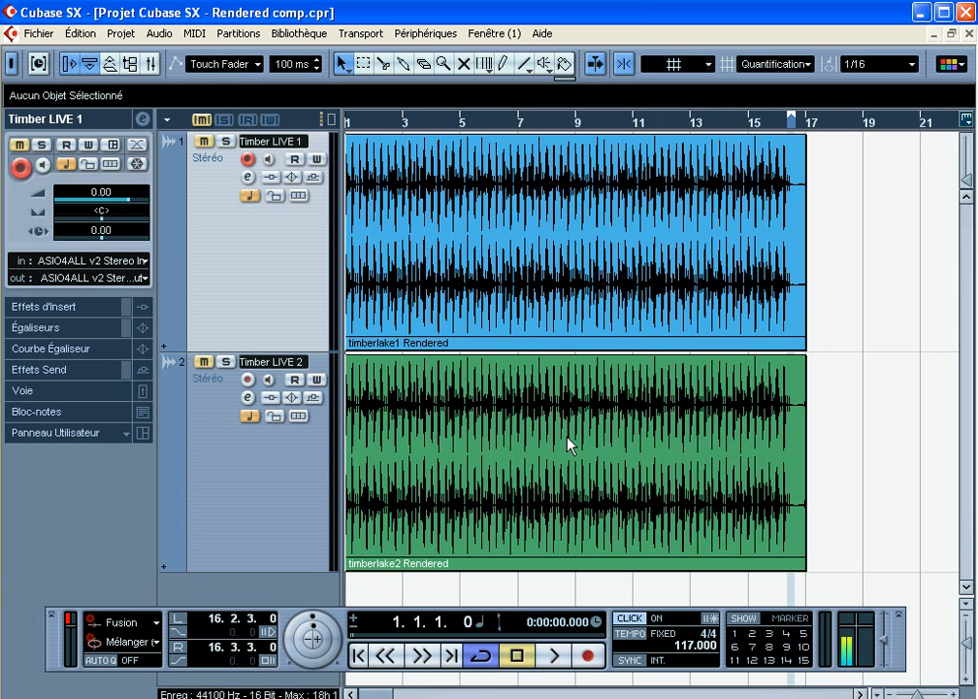
- Compare the transient positions in the opening bars of the timberlake1 and timberlake2 Rendered clips
{"action": "left_click_drag", "start_coordinate": [370, 122], "coordinate": [330, 145]}
{"action": "left_click", "coordinate": [417, 174]}
{"action": "left_click", "coordinate": [392, 124]}
{"action": "left_click_drag", "start_coordinate": [394, 127], "coordinate": [261, 94]}
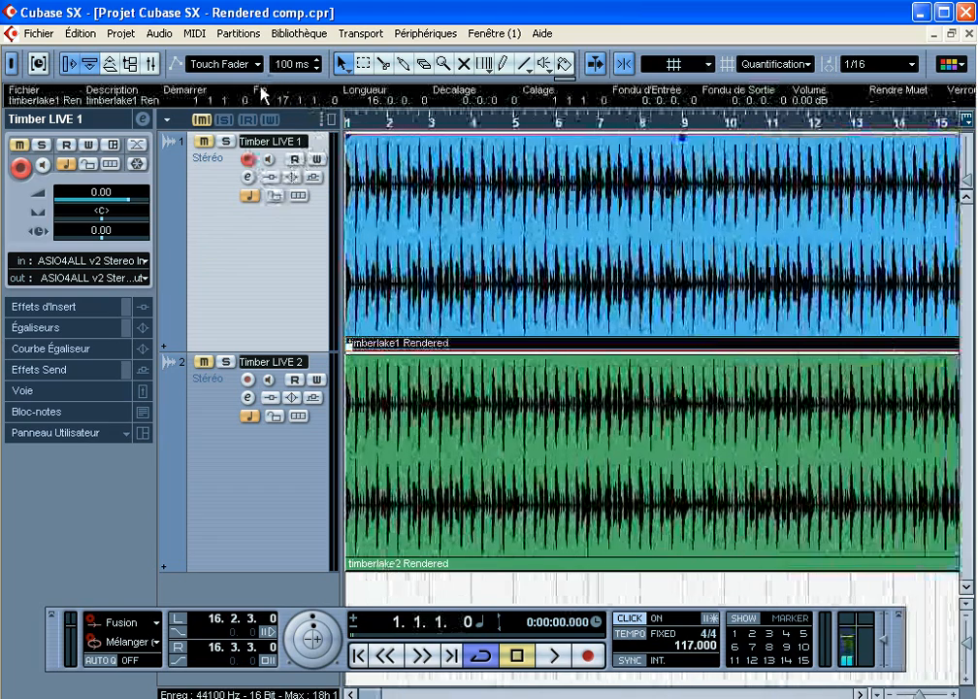
{"action": "left_click", "coordinate": [356, 123]}
{"action": "left_click_drag", "start_coordinate": [356, 131], "coordinate": [304, 231]}
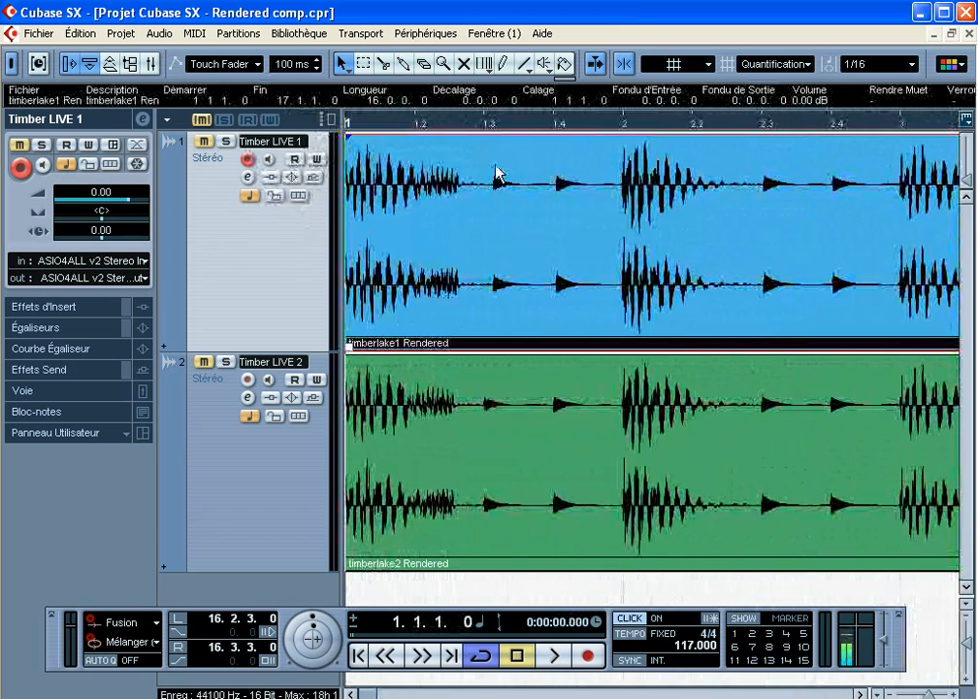
{"action": "left_click_drag", "start_coordinate": [475, 121], "coordinate": [328, 85]}
{"action": "left_click", "coordinate": [449, 422]}
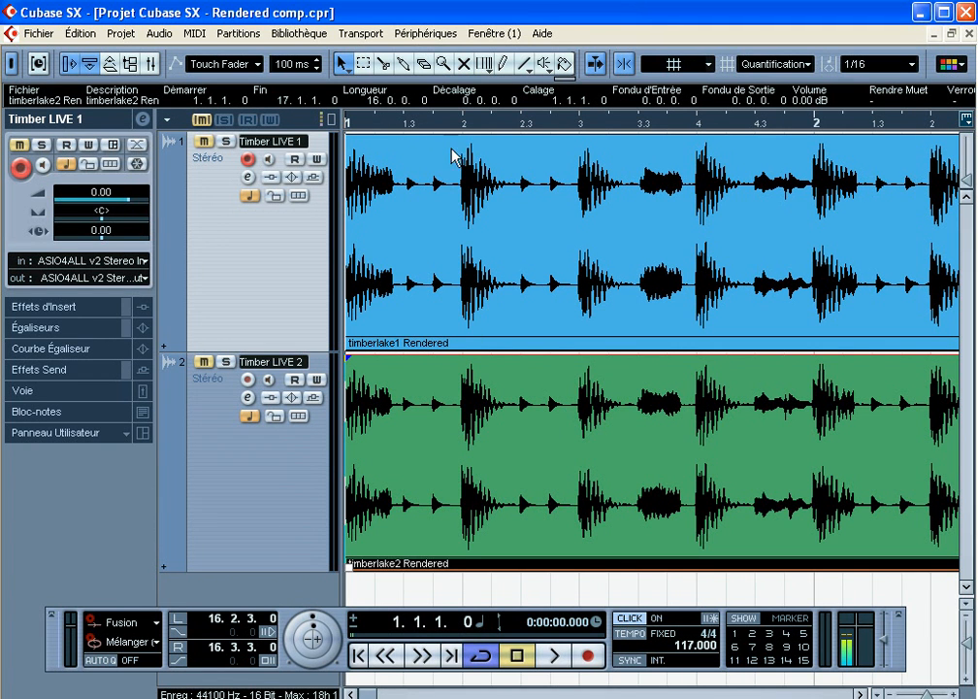
- Set the left locator to 1.1.1 and the right locator to 1.2.3
{"action": "mouse_move", "coordinate": [440, 113]}
{"action": "left_mouse_down"}
{"action": "mouse_move", "coordinate": [388, 93]}
{"action": "mouse_move", "coordinate": [518, 113]}
{"action": "left_mouse_up"}
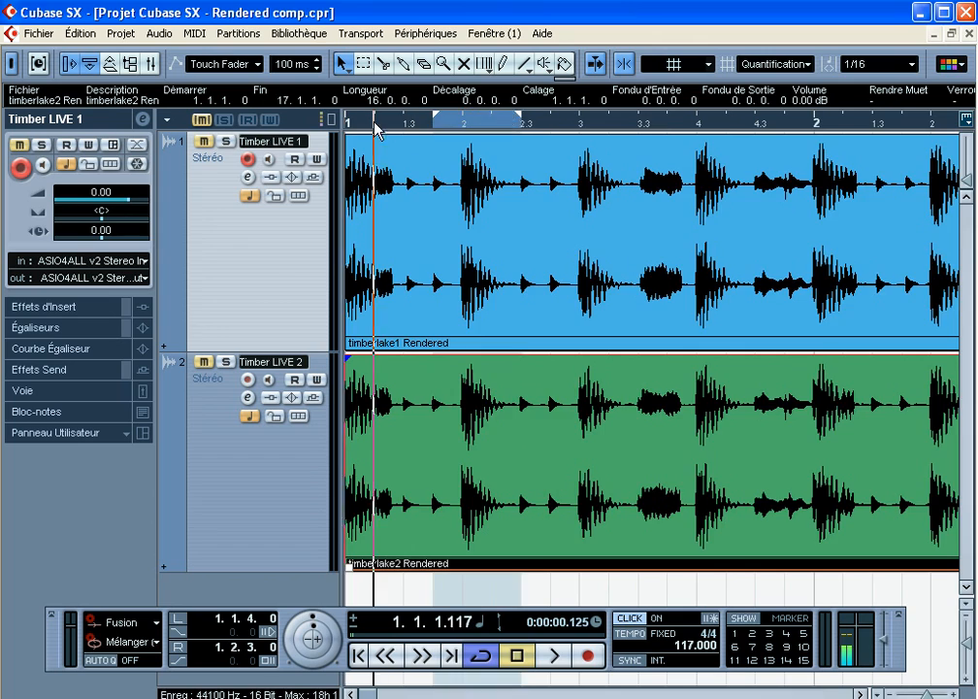
{"action": "left_click_drag", "start_coordinate": [376, 122], "coordinate": [278, 85]}
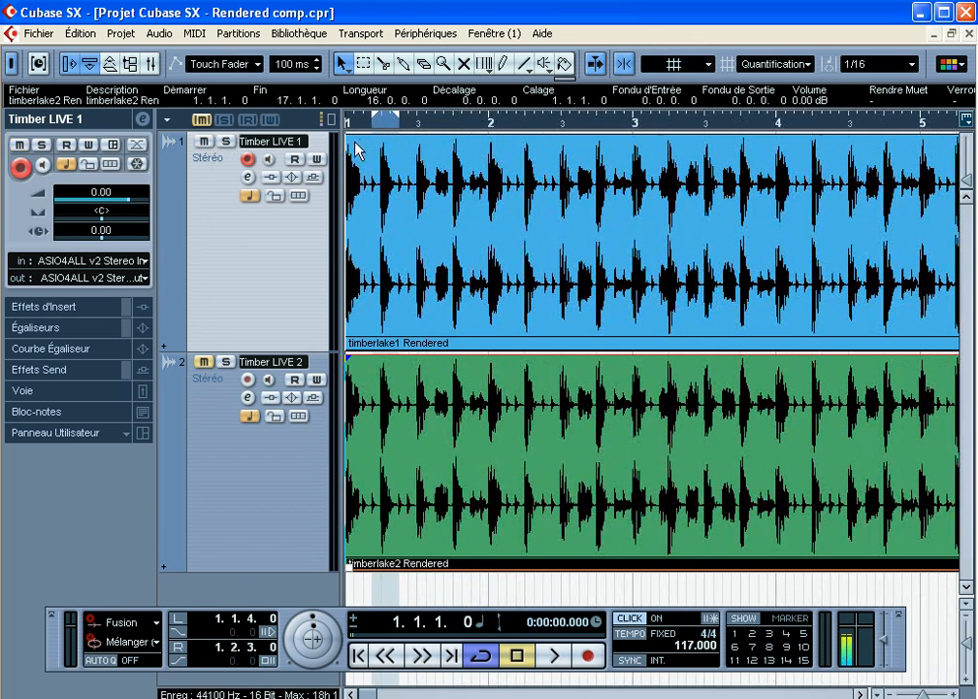
{"action": "left_click_drag", "start_coordinate": [375, 124], "coordinate": [347, 122]}
- Play the project and open the channel mixer
{"action": "left_click_drag", "start_coordinate": [515, 126], "coordinate": [333, 173]}
{"action": "key", "text": "space"}
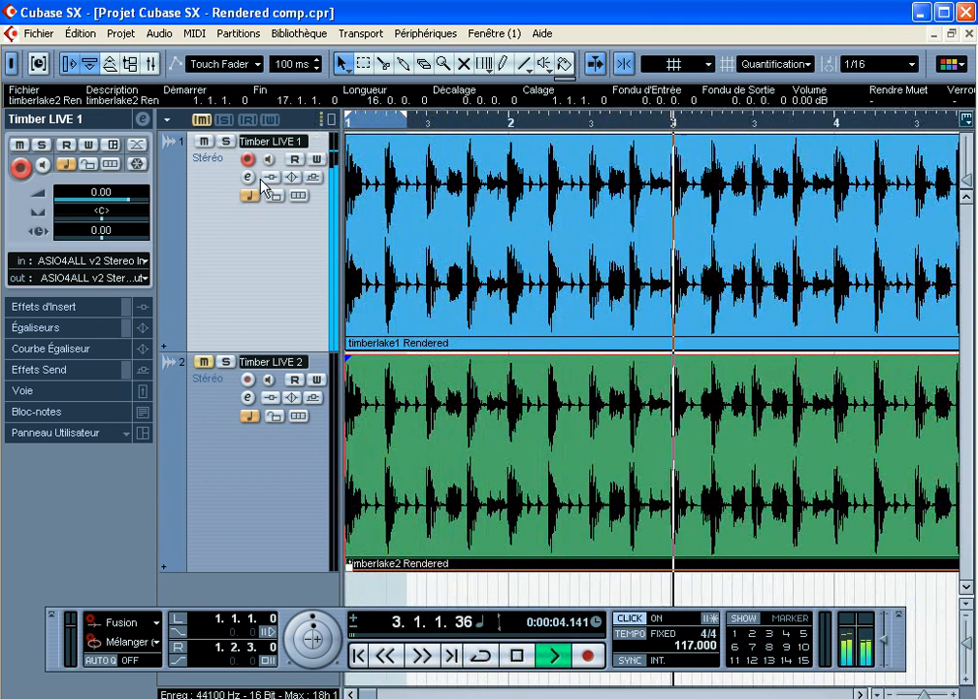
{"action": "key", "text": "F3"}
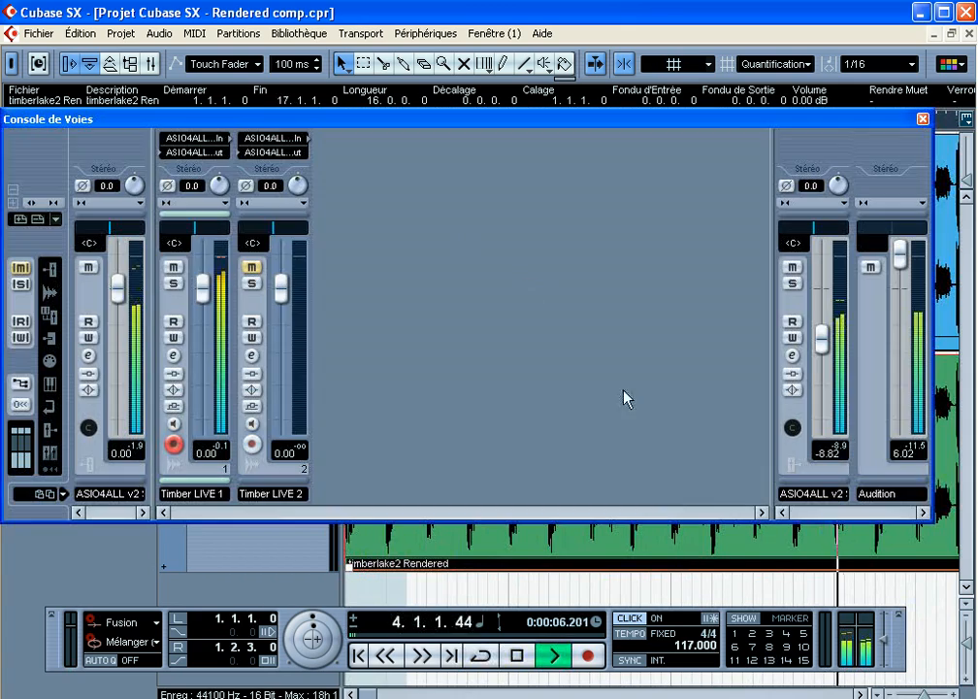
- Close the channel mixer, show both rendered clips at full length, and stop playback
{"action": "left_click", "coordinate": [923, 119]}
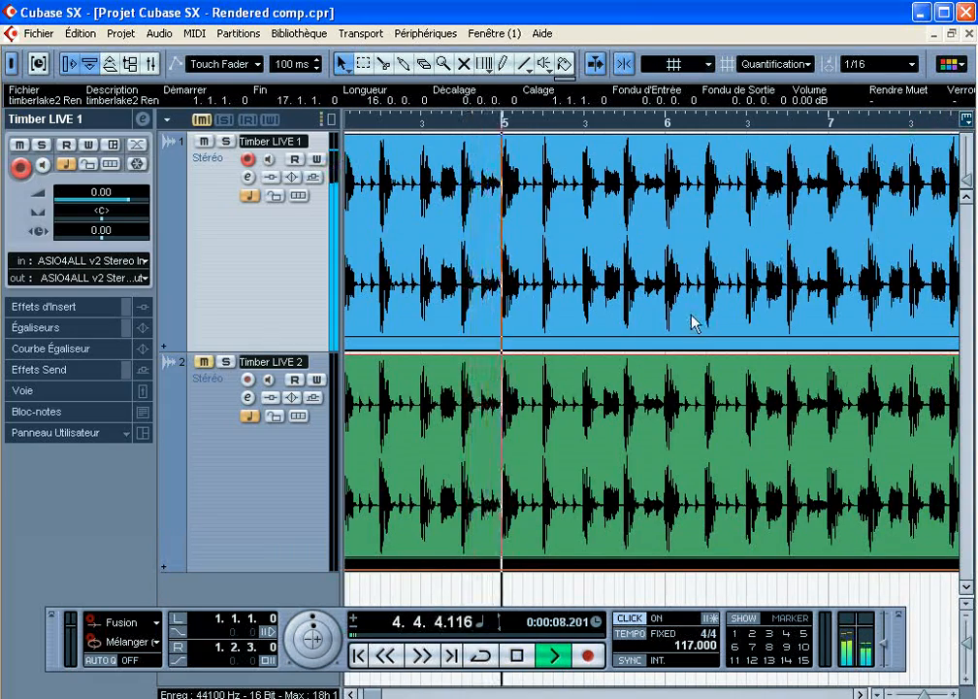
{"action": "left_click_drag", "start_coordinate": [925, 695], "coordinate": [916, 695]}
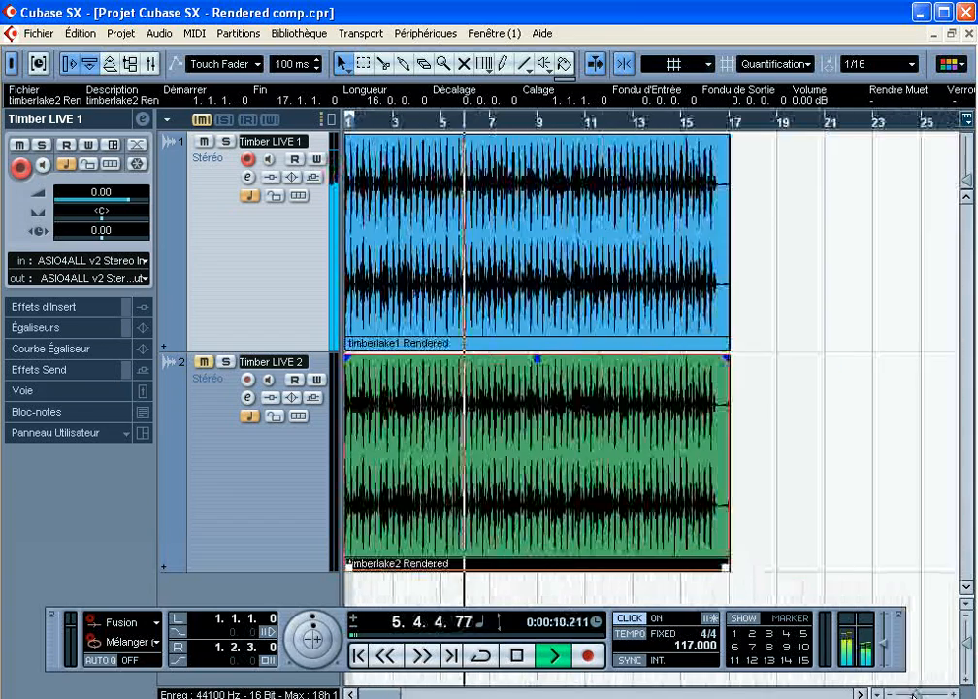
{"action": "left_click", "coordinate": [517, 655]}
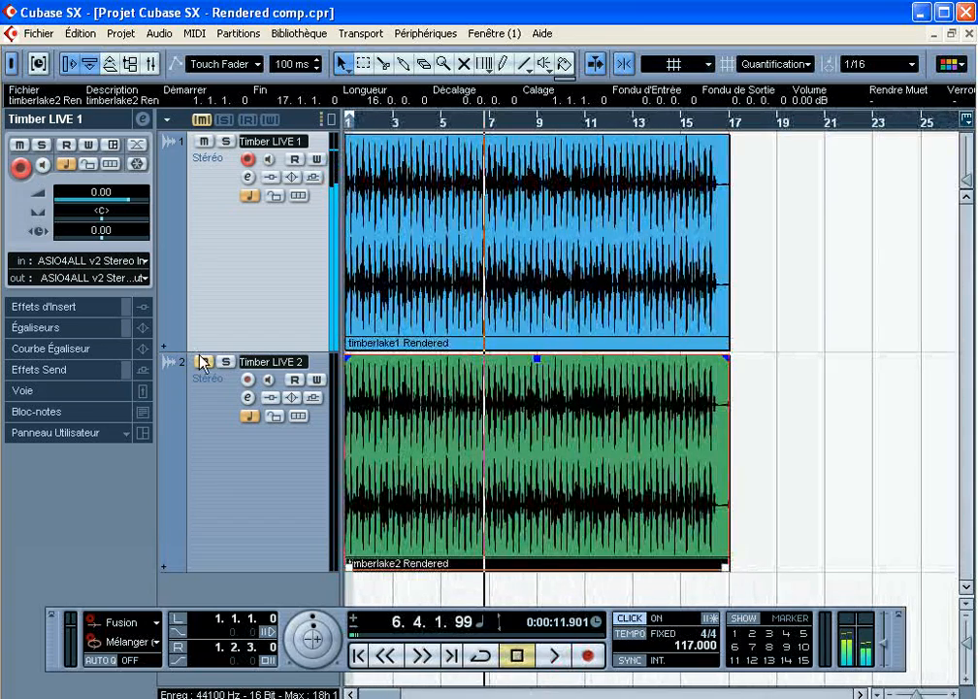
- Mute Timber LIVE 1, unmute Timber LIVE 2, and play a few bars of the second rendered clip before stopping
{"action": "left_click", "coordinate": [207, 143]}
{"action": "key", "text": "space"}
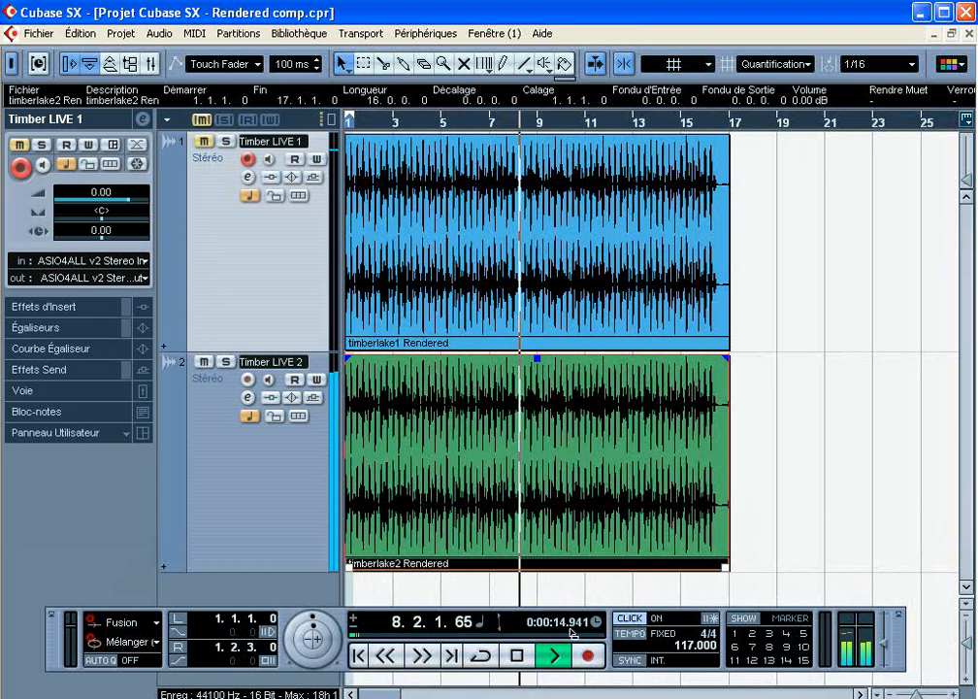
{"action": "left_click", "coordinate": [519, 658]}
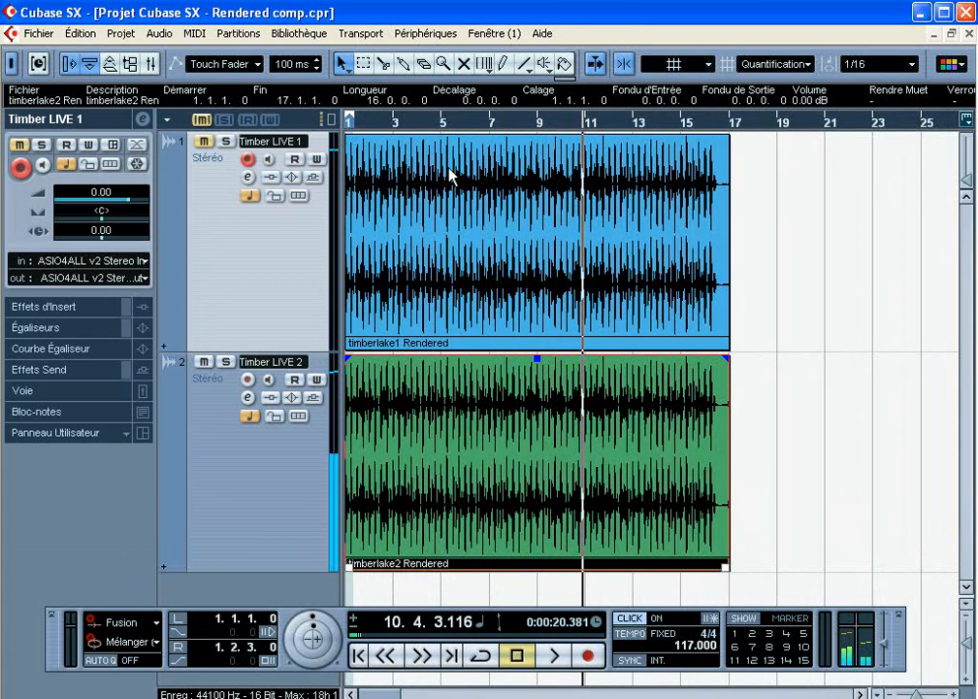
- Set the left locator to 16.2.1 and the right locator to 16.3.1 around the last hits of the clips
{"action": "left_click_drag", "start_coordinate": [430, 119], "coordinate": [540, 221]}
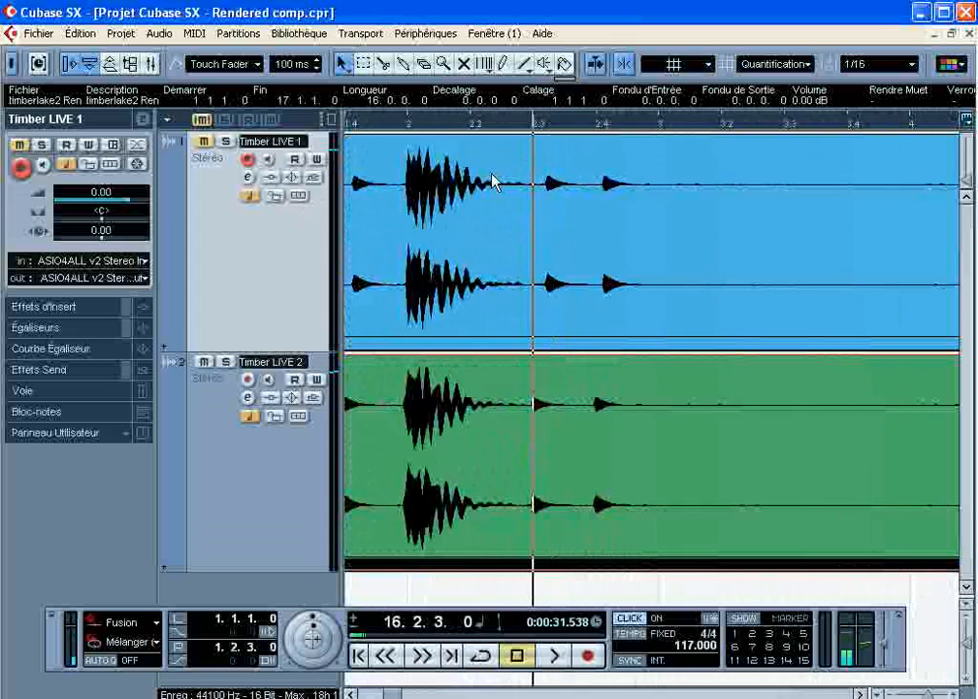
{"action": "left_click_drag", "start_coordinate": [409, 116], "coordinate": [647, 129]}
{"action": "left_click", "coordinate": [474, 128]}
{"action": "left_click_drag", "start_coordinate": [474, 127], "coordinate": [391, 157]}
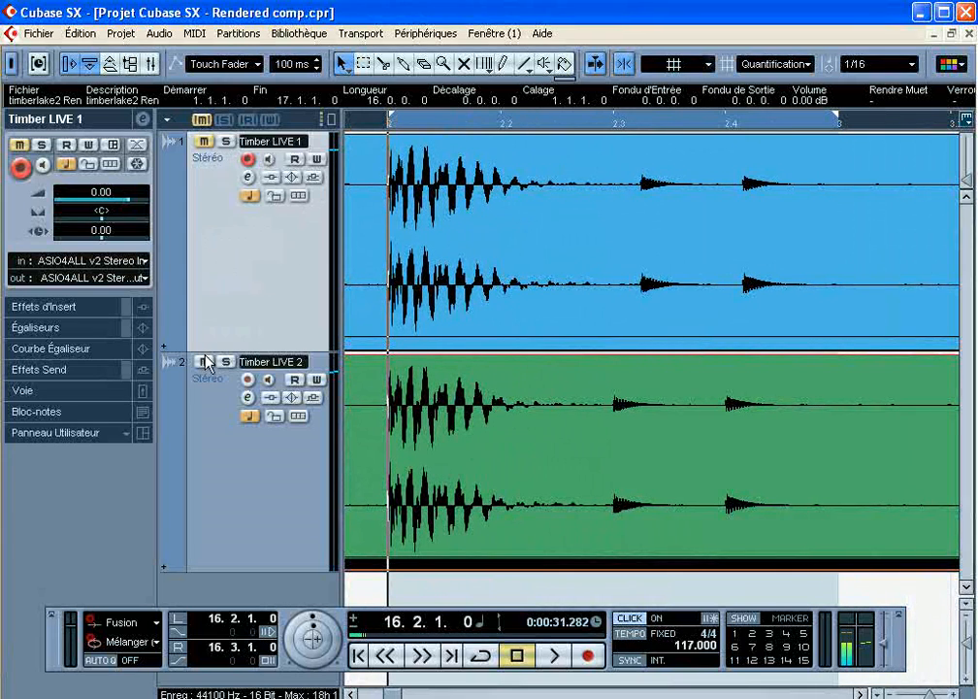
- Compare the transient positions of both rendered clips at 16.2.1, 16.2.3 and 16.2.4
{"action": "left_click", "coordinate": [569, 214]}
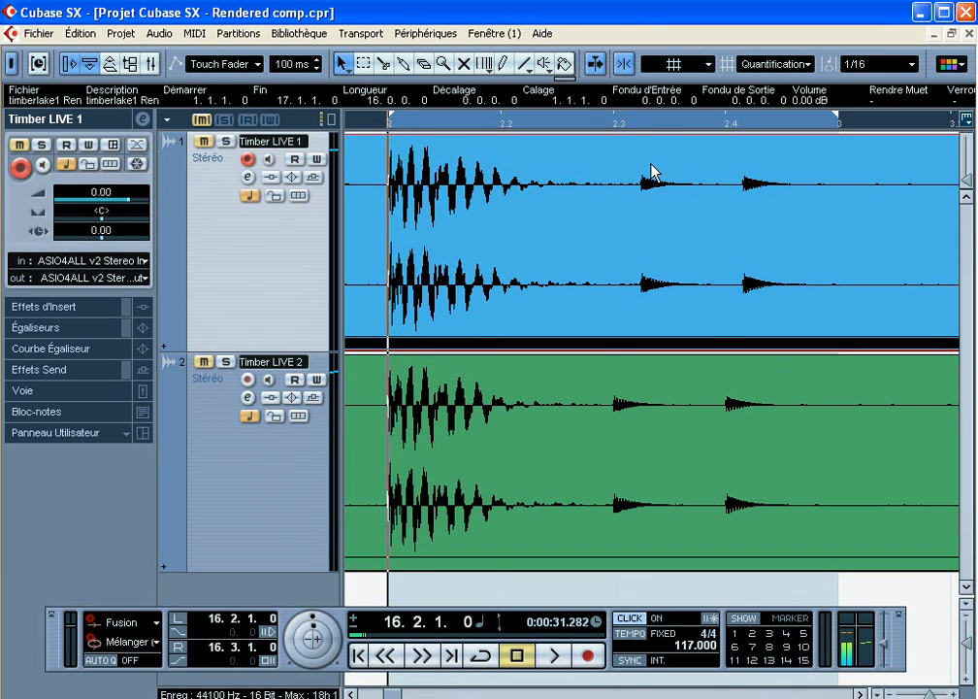
{"action": "left_click_drag", "start_coordinate": [644, 121], "coordinate": [554, 122]}
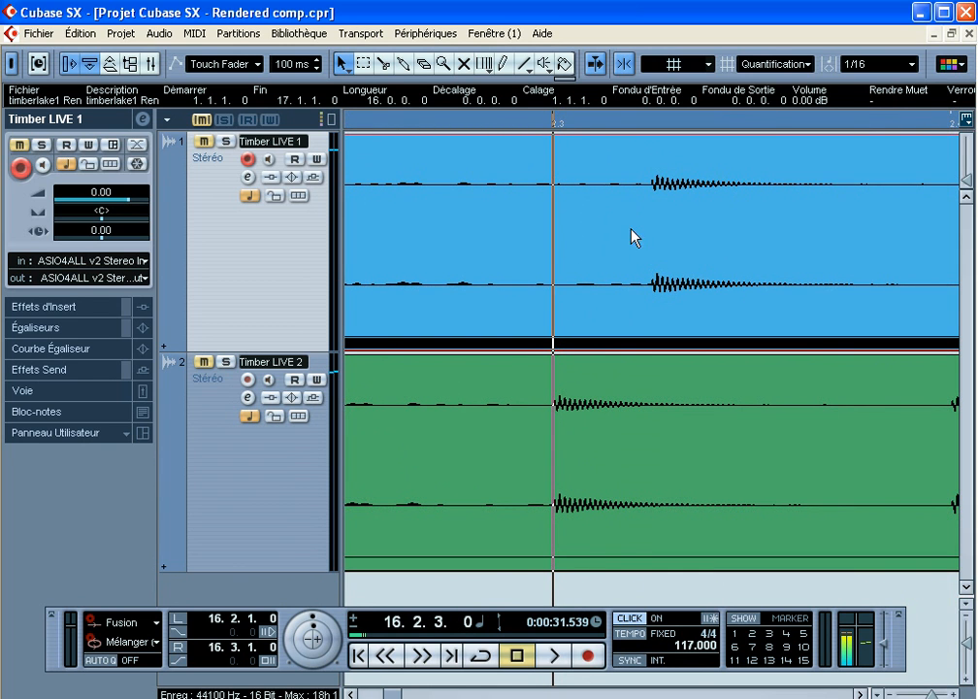
{"action": "left_click_drag", "start_coordinate": [621, 121], "coordinate": [640, 138]}
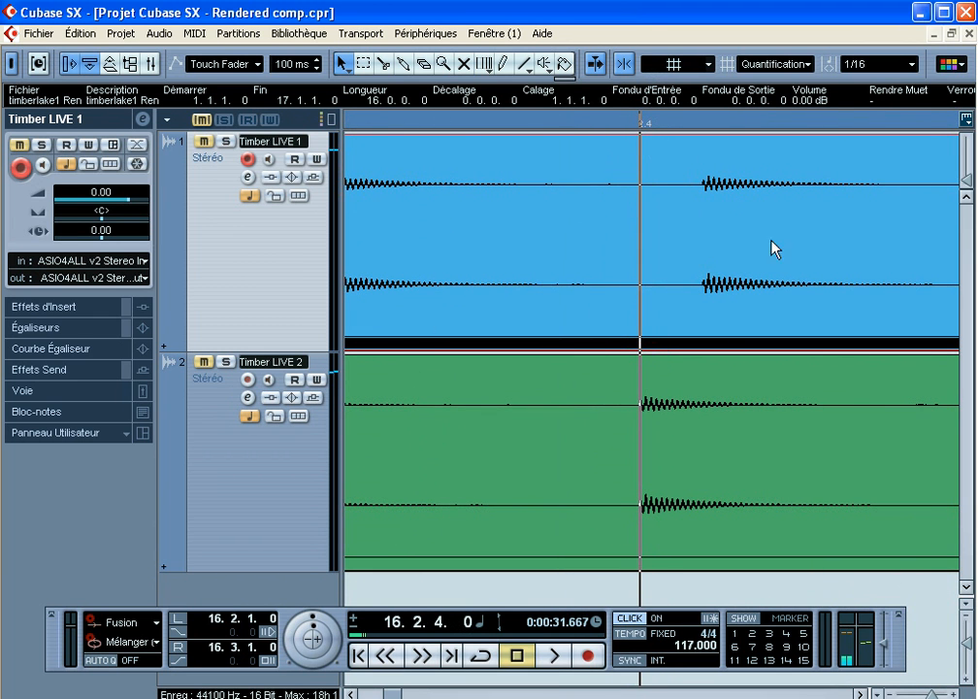
{"action": "left_click_drag", "start_coordinate": [646, 139], "coordinate": [361, 91]}
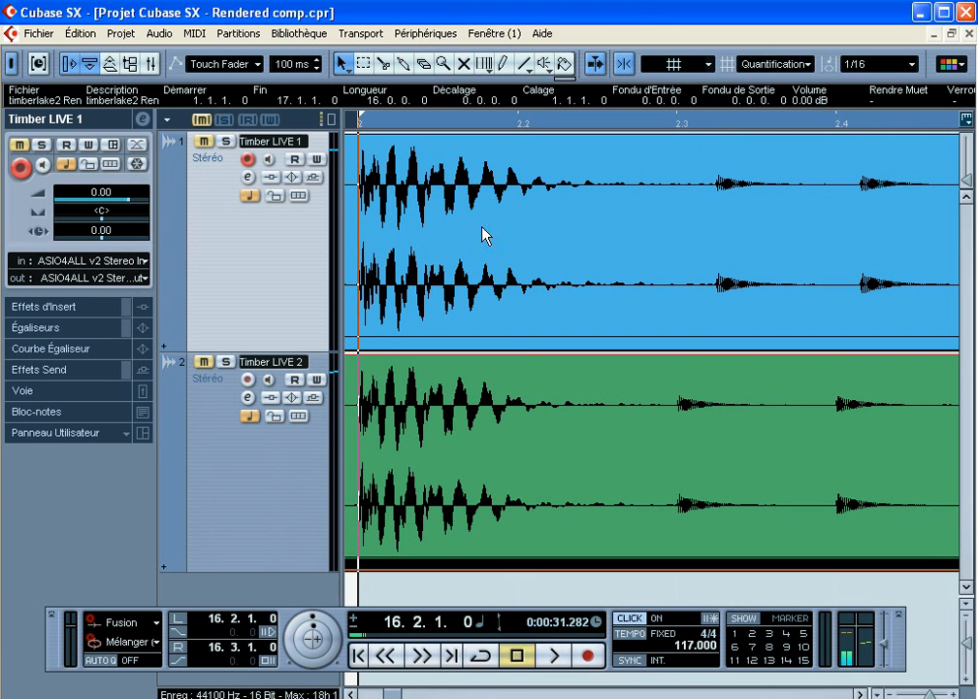
{"action": "left_click_drag", "start_coordinate": [704, 127], "coordinate": [656, 171]}
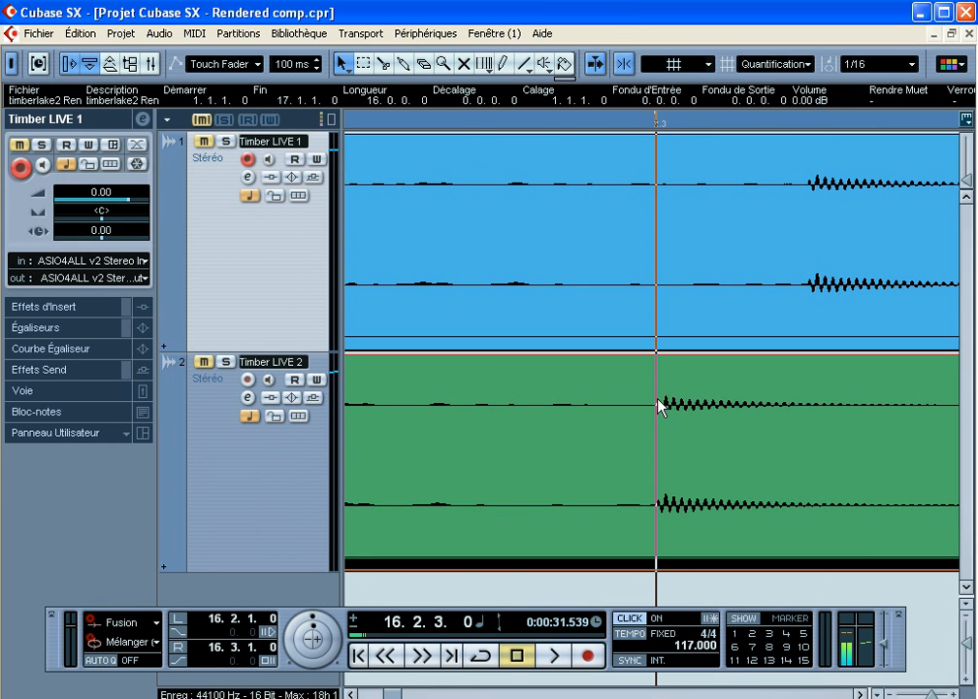
{"action": "left_click_drag", "start_coordinate": [648, 120], "coordinate": [491, 47]}
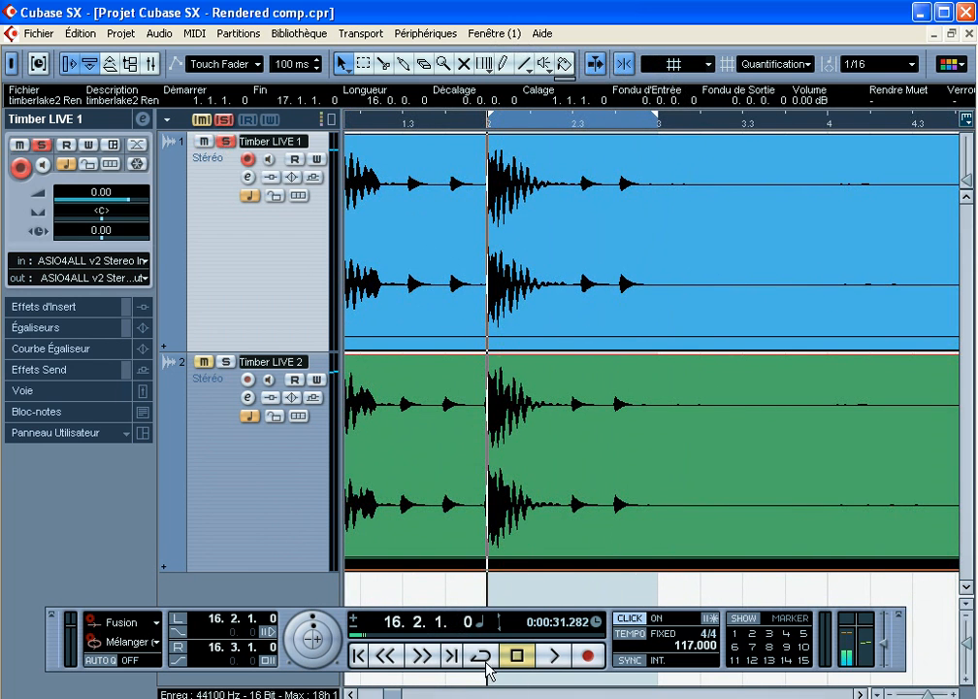
- Cycle playback between the locators, alternate between hearing Timber LIVE 1 and Timber LIVE 2, and stop with only Timber LIVE 1 muted
{"action": "left_click", "coordinate": [552, 651]}
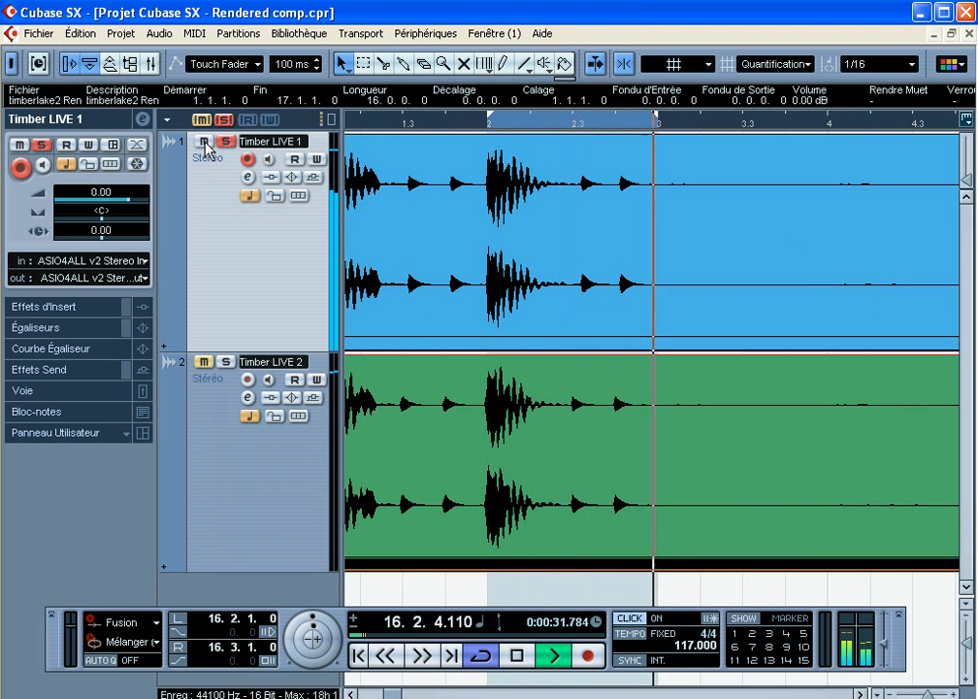
{"action": "left_click", "coordinate": [294, 384]}
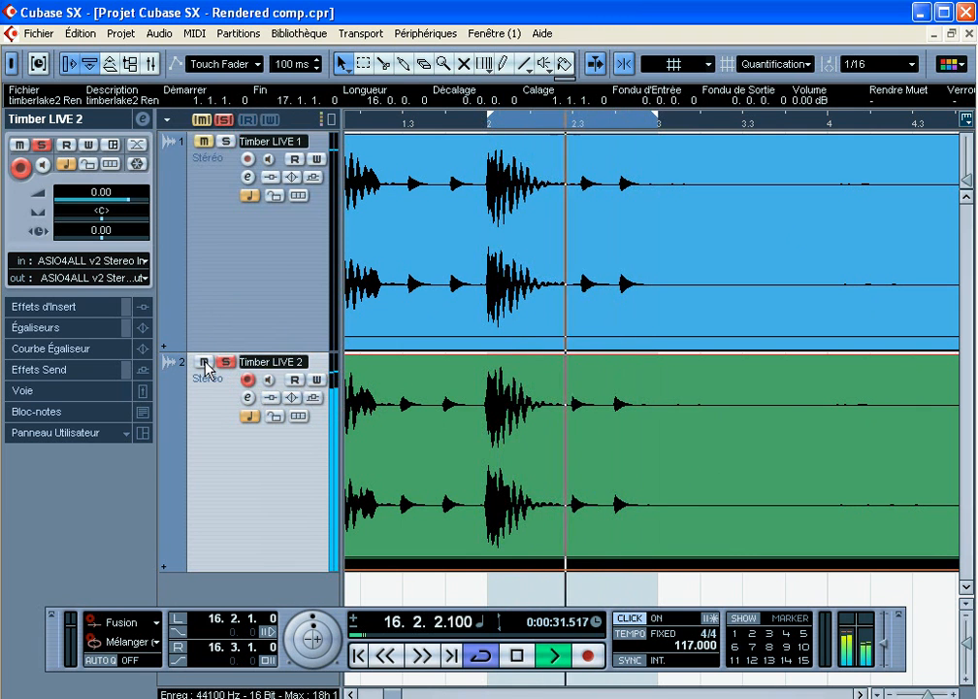
{"action": "left_click", "coordinate": [226, 142]}
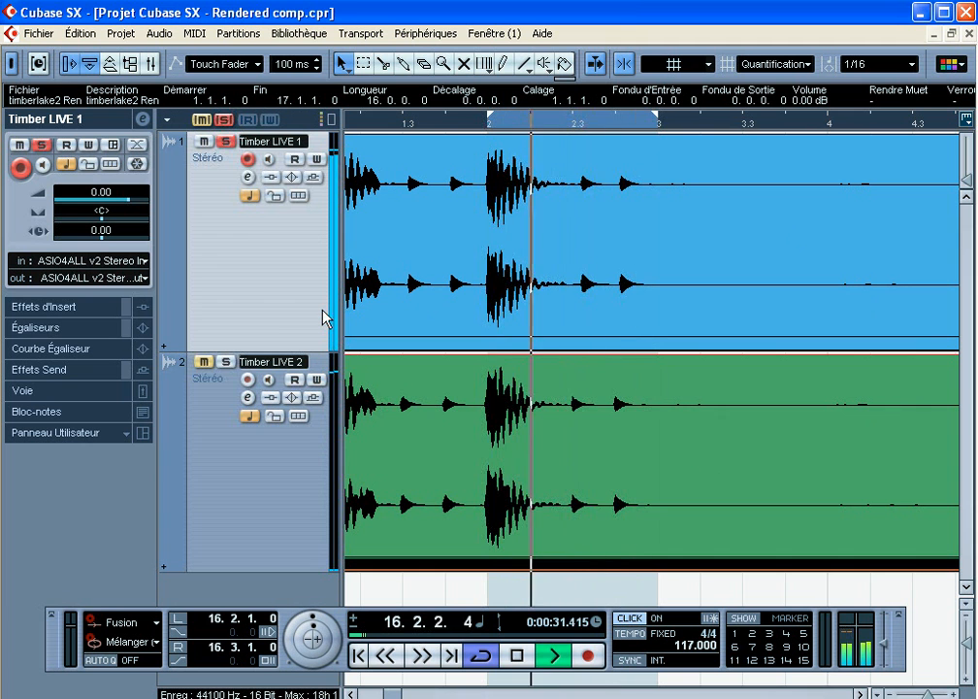
{"action": "left_click", "coordinate": [203, 142]}
{"action": "left_click", "coordinate": [204, 362]}
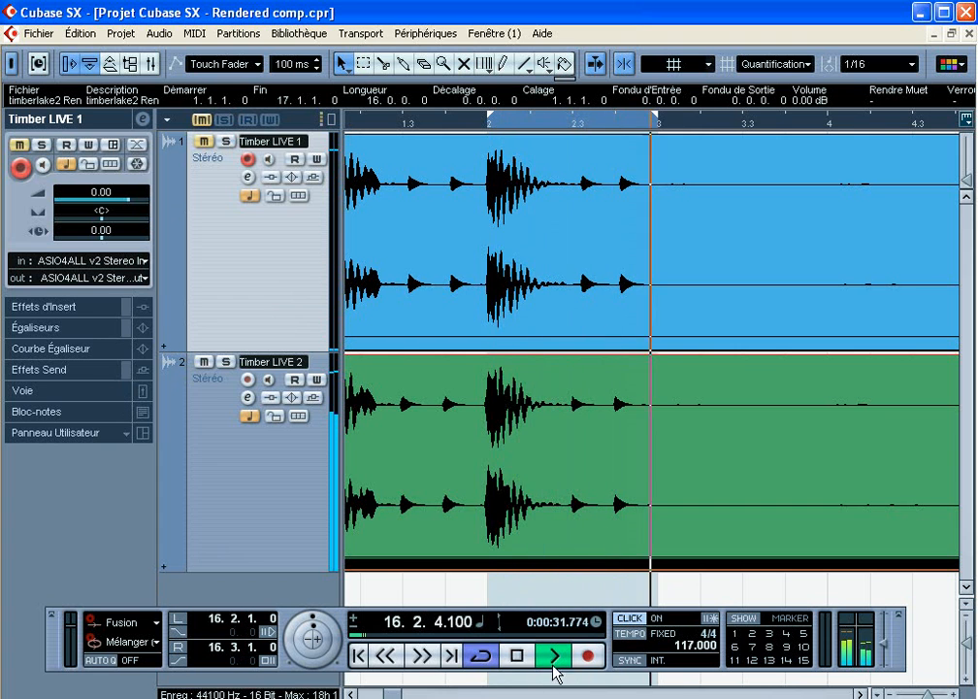
{"action": "left_click", "coordinate": [516, 655]}
- Return the project cursor to 1.1.1, solo Timber LIVE 2, and play the clip from the beginning
{"action": "left_click_drag", "start_coordinate": [568, 125], "coordinate": [243, 18]}
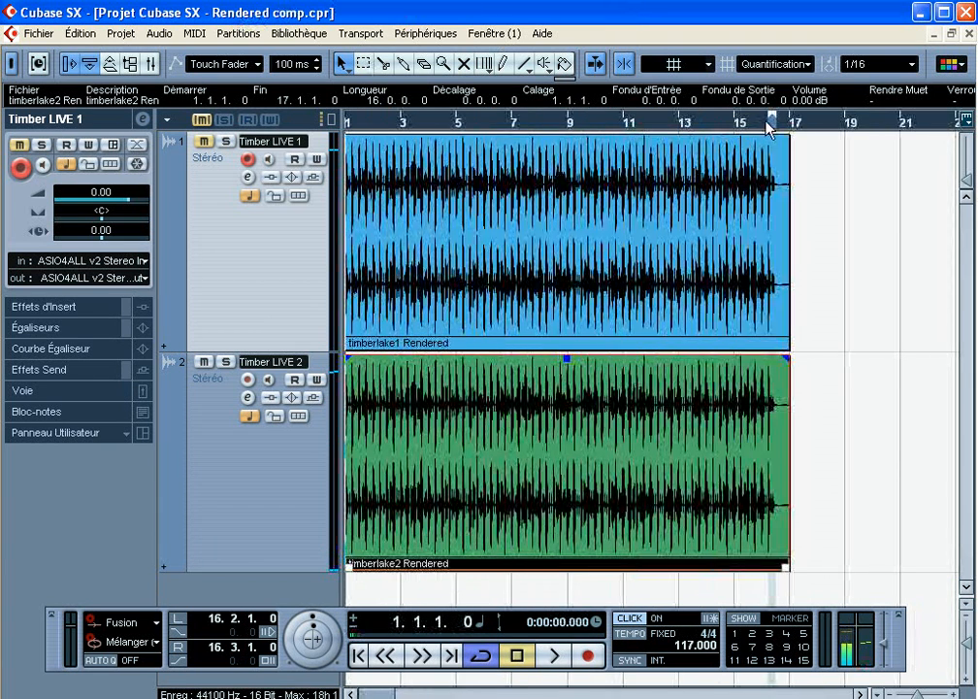
{"action": "left_click", "coordinate": [225, 362]}
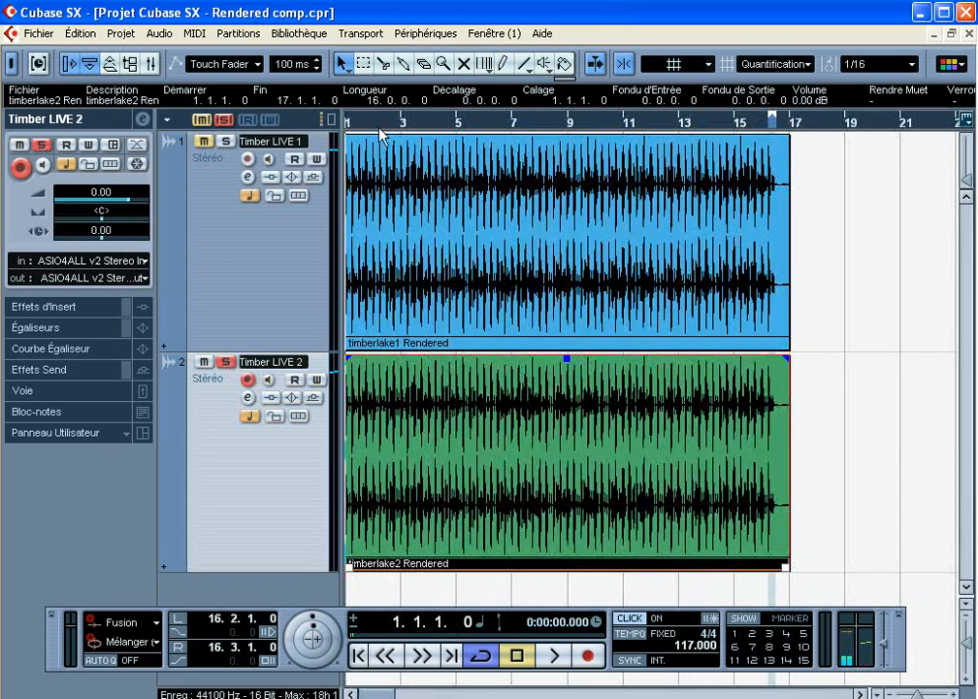
{"action": "key", "text": "h"}
{"action": "key", "text": "h"}
{"action": "key", "text": "h"}
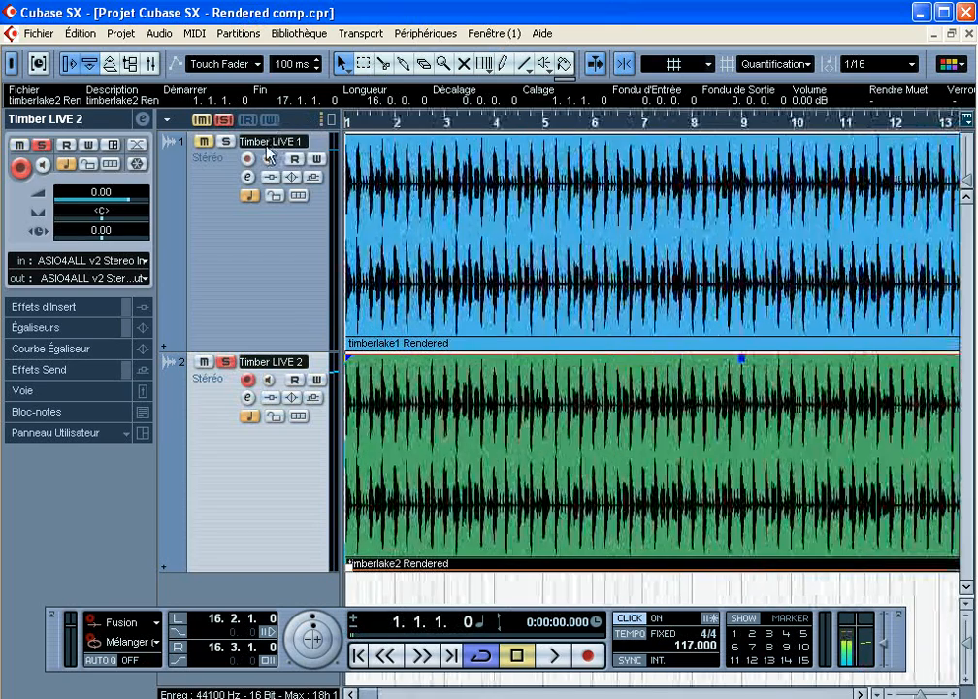
{"action": "key", "text": "h"}
{"action": "key", "text": "h"}
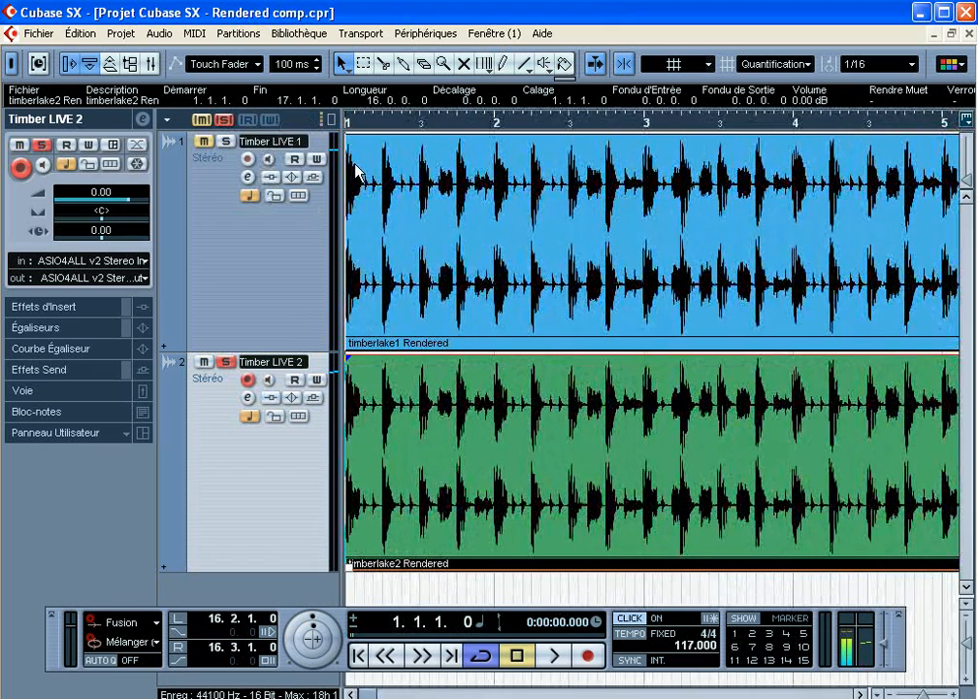
{"action": "key", "text": "space"}
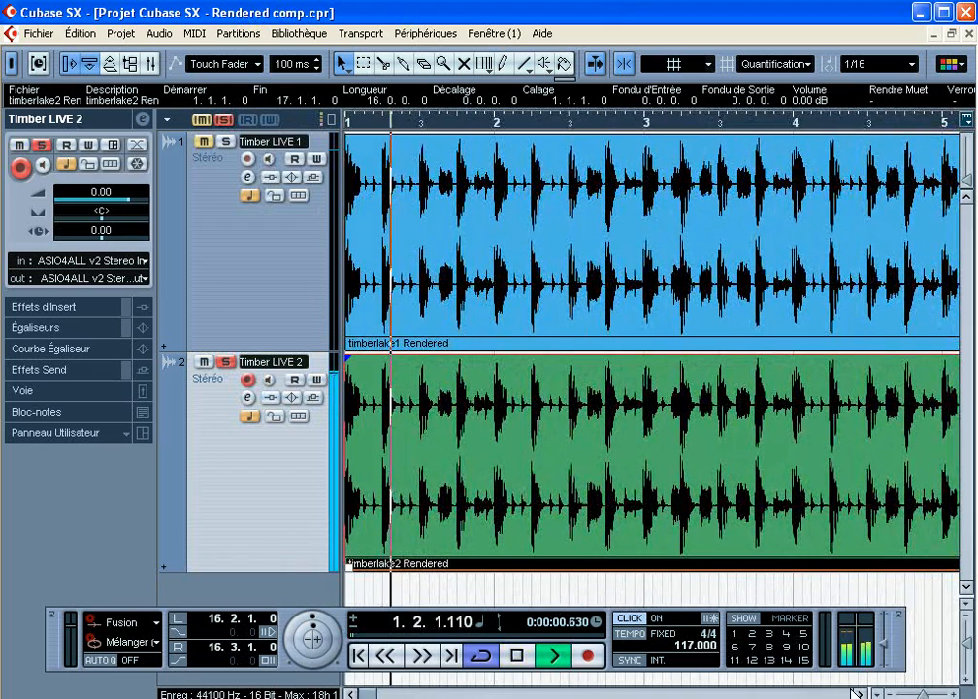
- During playback, lower the stereo output bus to -25.05 dB in the channel mixer and turn off the metronome click
{"action": "left_click_drag", "start_coordinate": [924, 694], "coordinate": [918, 695]}
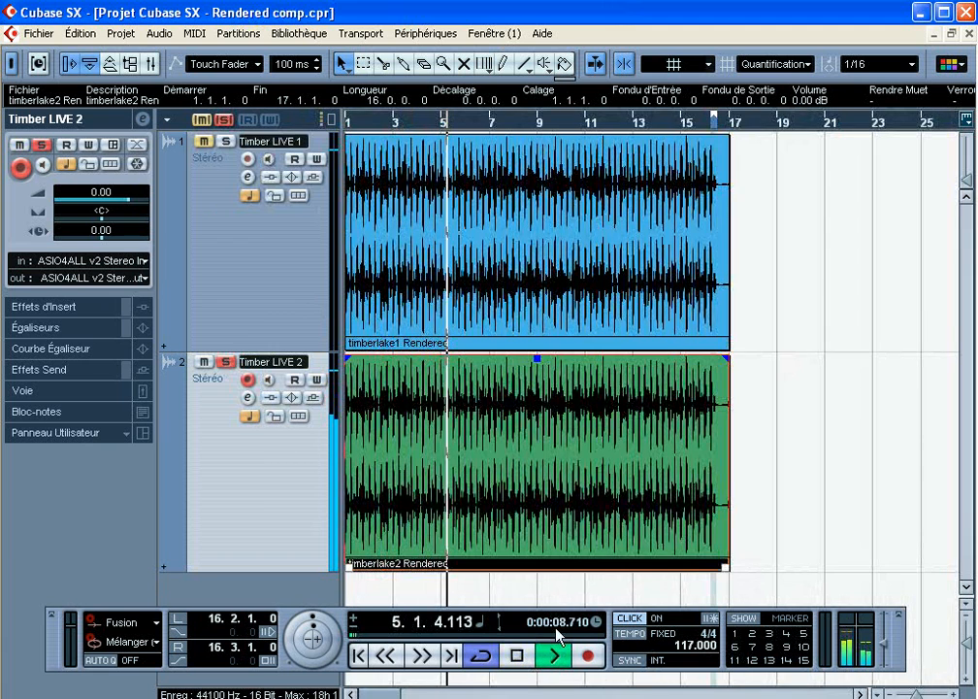
{"action": "key", "text": "F3"}
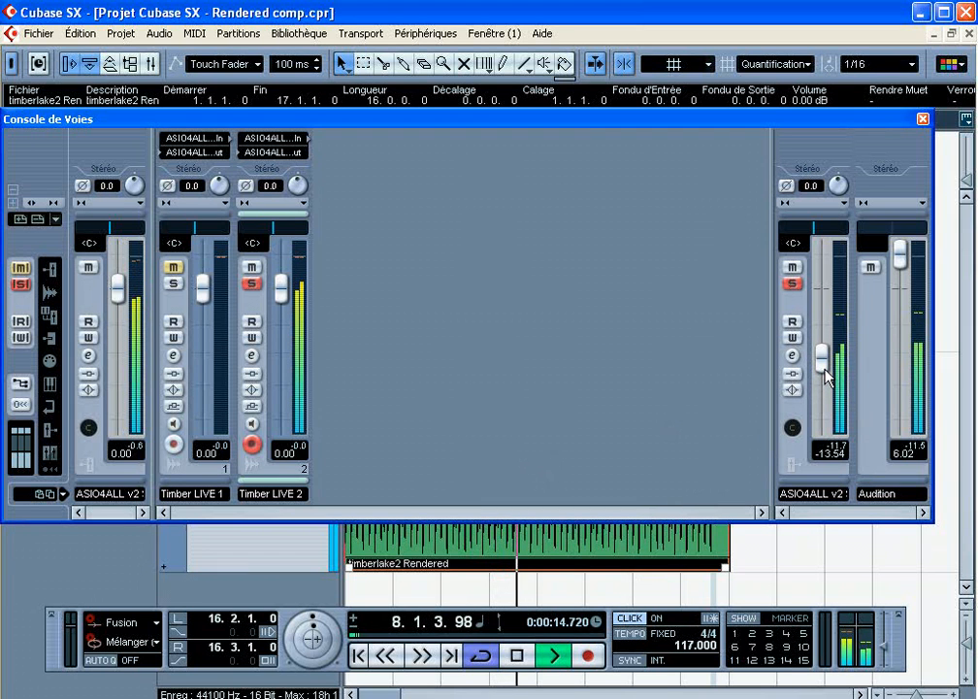
{"action": "left_click_drag", "start_coordinate": [827, 372], "coordinate": [828, 386]}
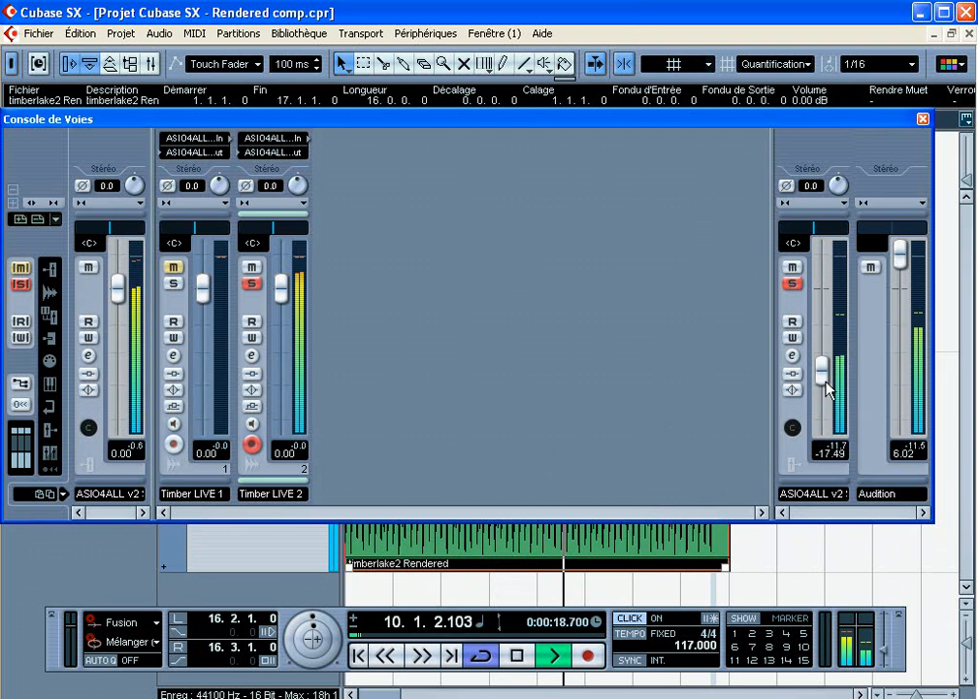
{"action": "left_click_drag", "start_coordinate": [827, 386], "coordinate": [826, 400]}
{"action": "left_click", "coordinate": [635, 619]}
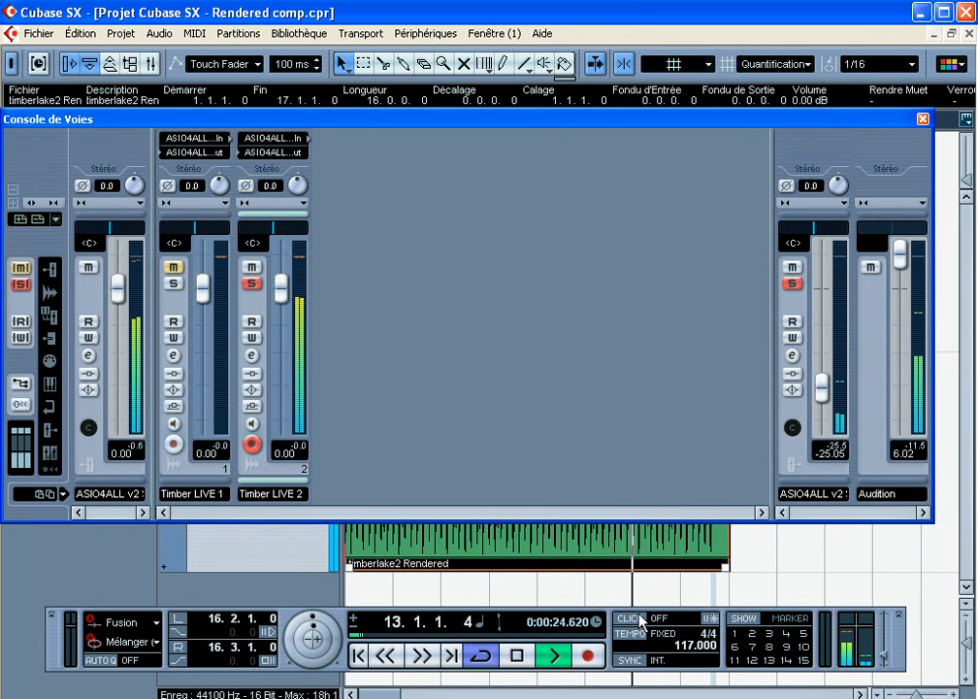
{"action": "left_click", "coordinate": [923, 120]}
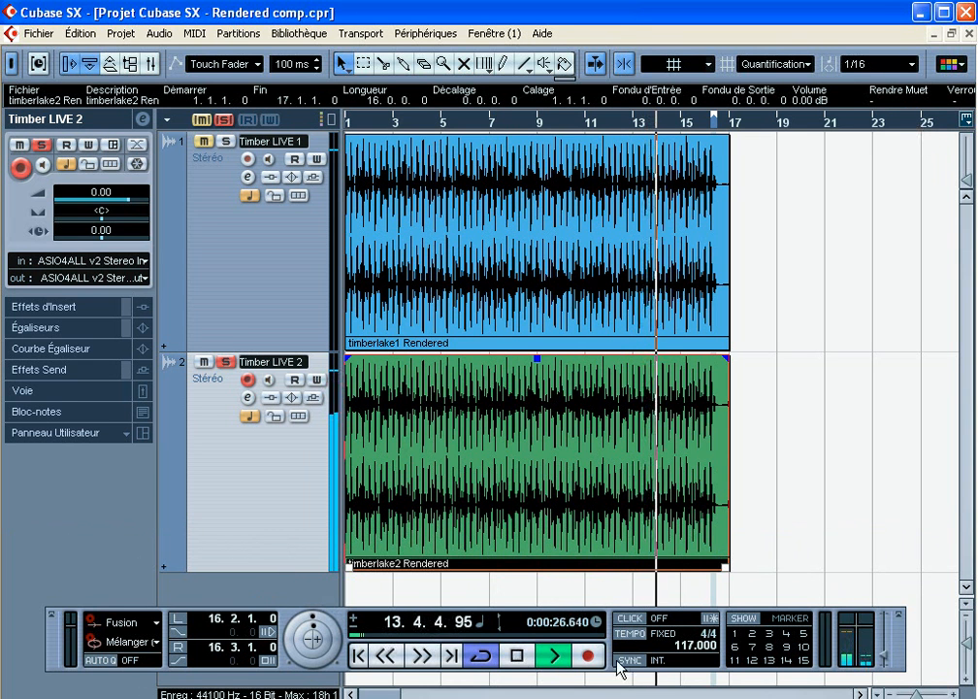
- Open the Timber LIVE 2 channel settings and lower the track's volume to -6.14 dB
{"action": "left_click", "coordinate": [249, 397]}
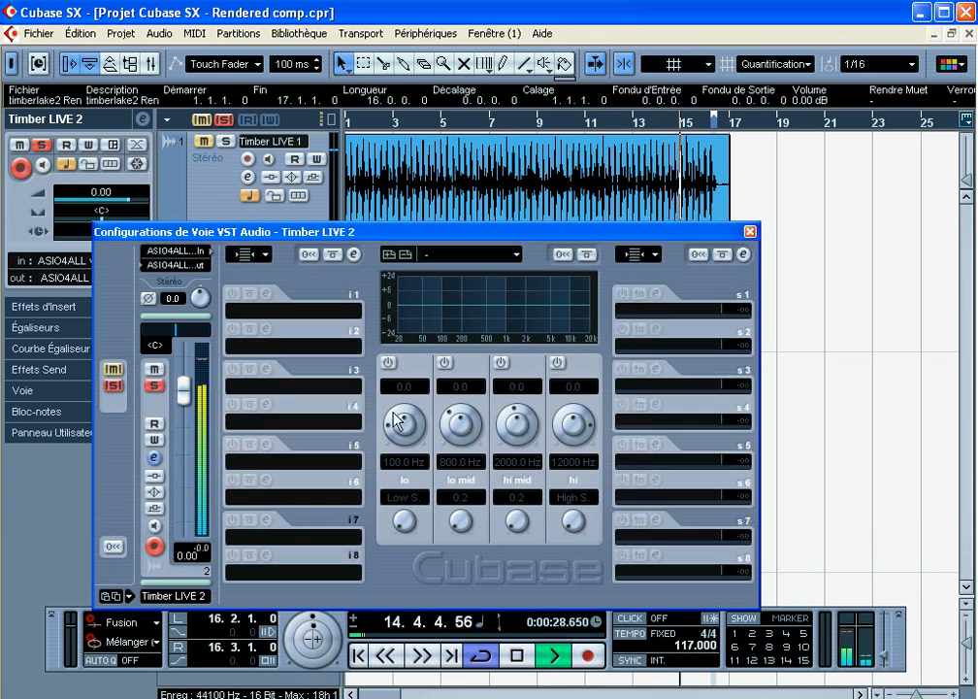
{"action": "left_click_drag", "start_coordinate": [182, 393], "coordinate": [185, 438]}
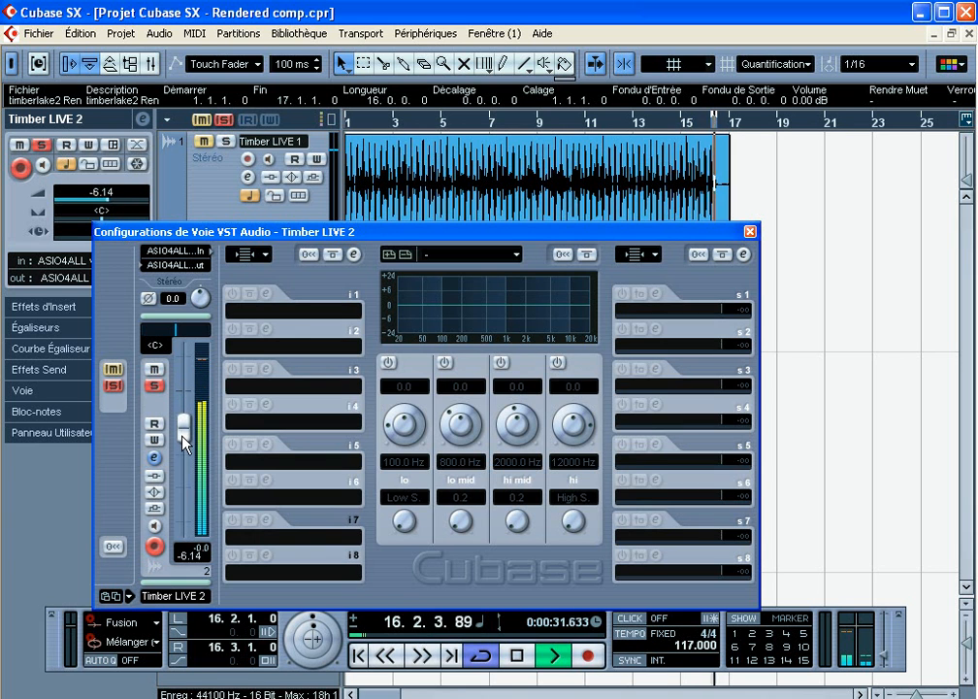